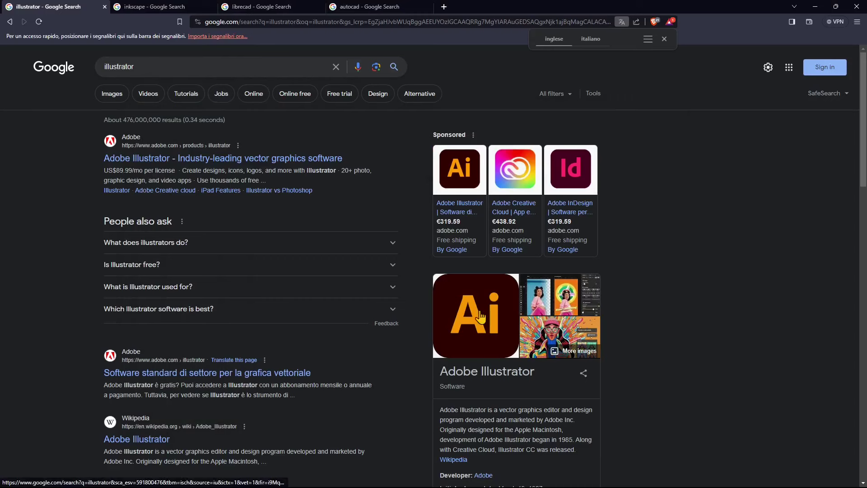
Step: Cycle through the Inkscape, LibreCAD and AutoCAD Google results tabs
left_click(153, 7)
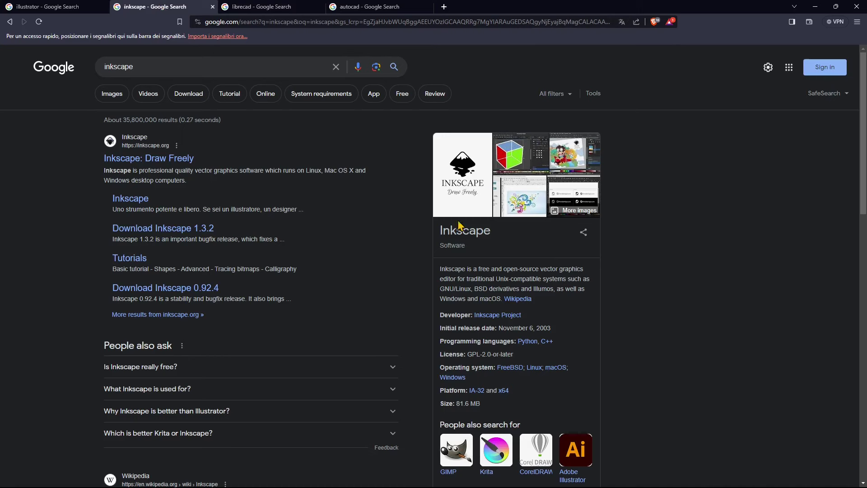
left_click(257, 8)
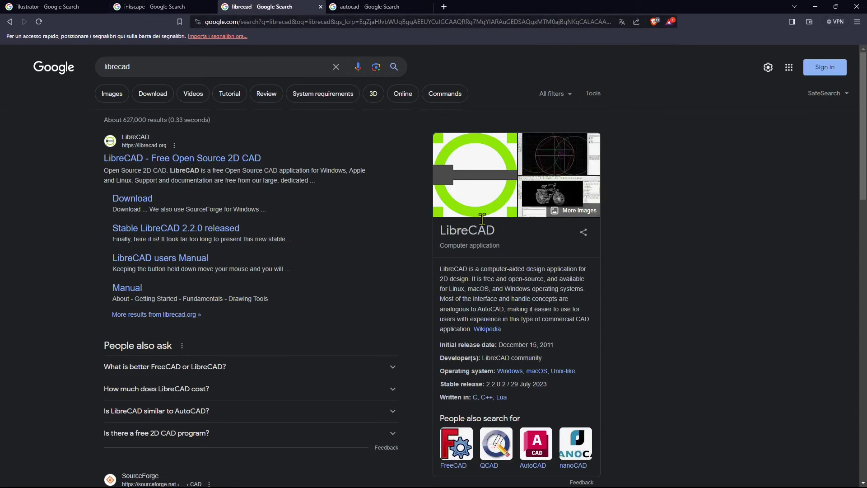
left_click(370, 6)
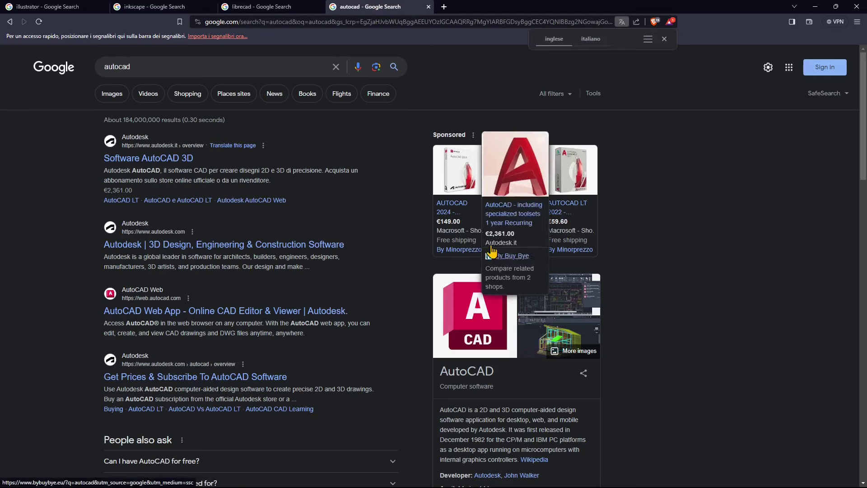
Step: Duplicate the AutoCAD results tab and select its search query
right_click(432, 12)
left_click(422, 70)
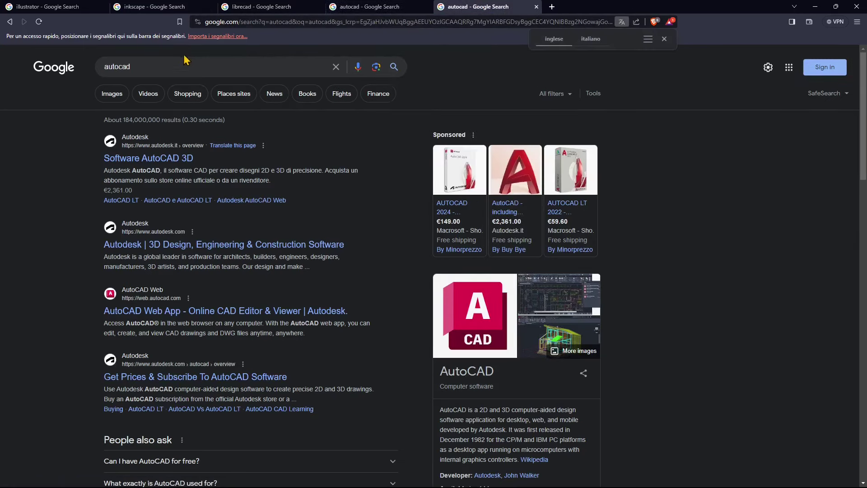
left_click_drag(156, 68, 69, 67)
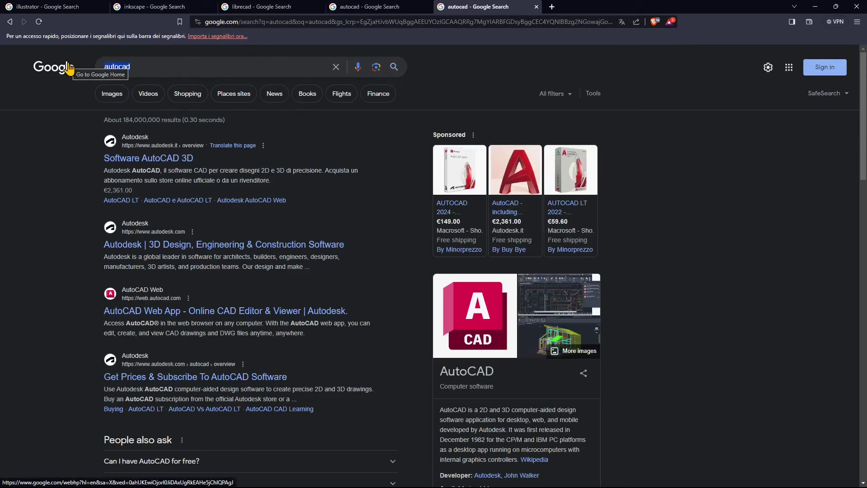
Step: Search in turn for 'womp 3d', 'sketchup' and '3ds max' in the duplicated tab
type("womp 3")
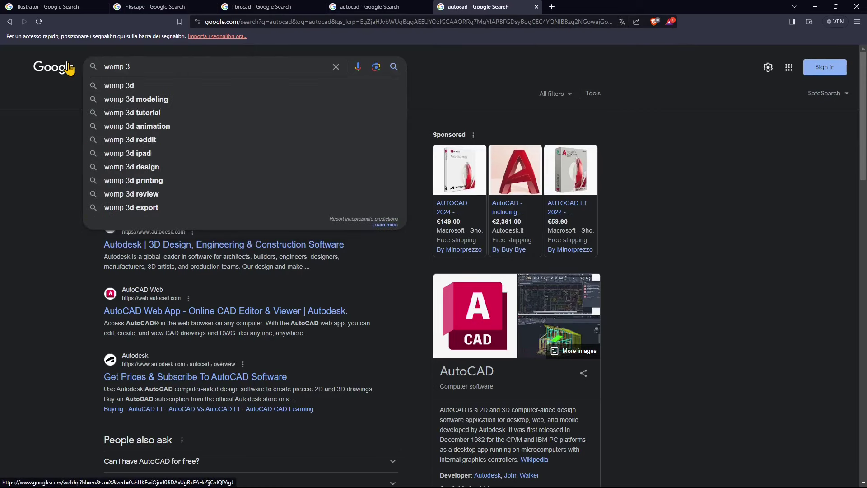
type("d")
key("Return")
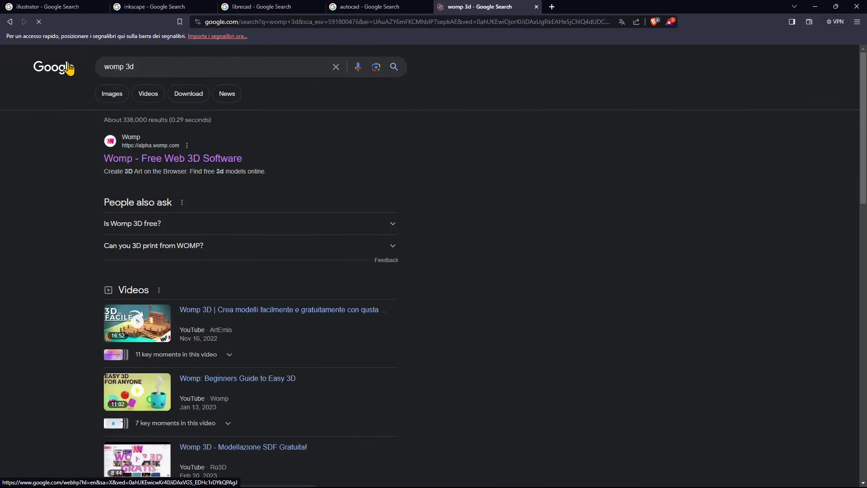
left_click(141, 161)
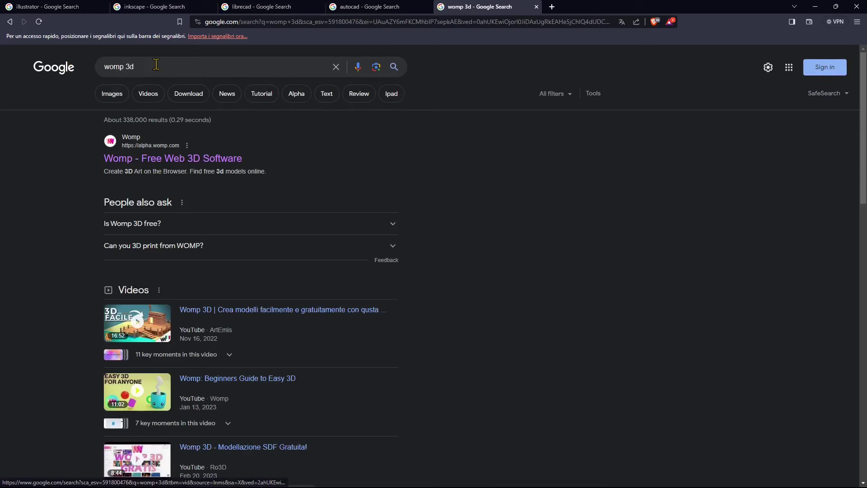
left_click_drag(154, 66, 94, 72)
type("sketchu")
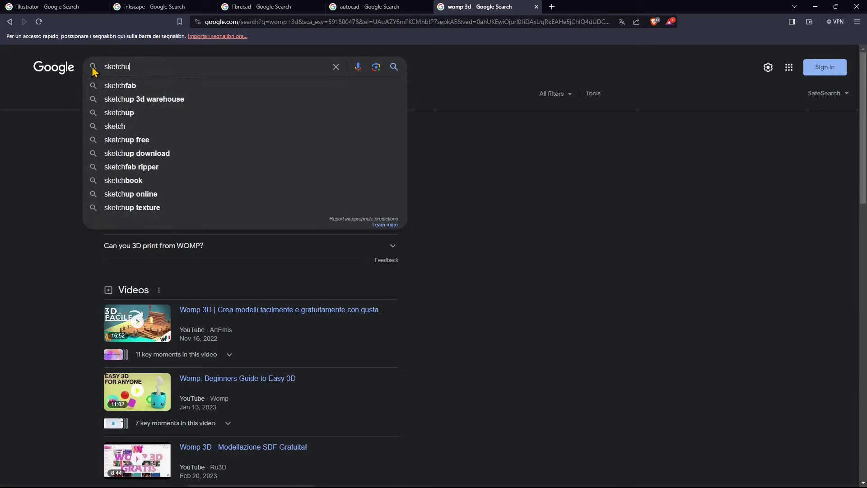
type("p")
key("Return")
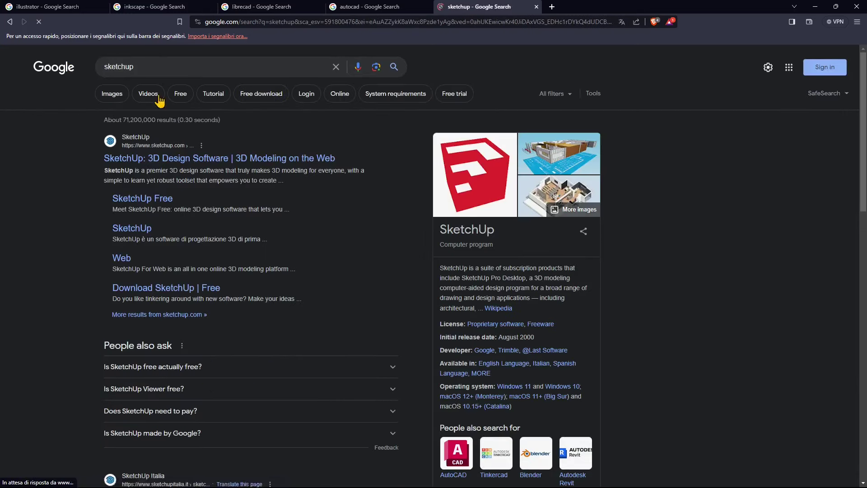
left_click_drag(138, 68, 73, 72)
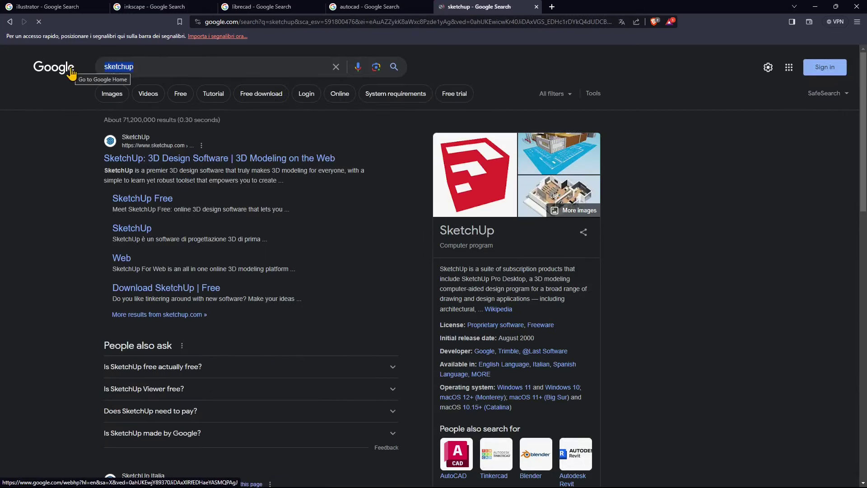
type("3ds max")
key("Return")
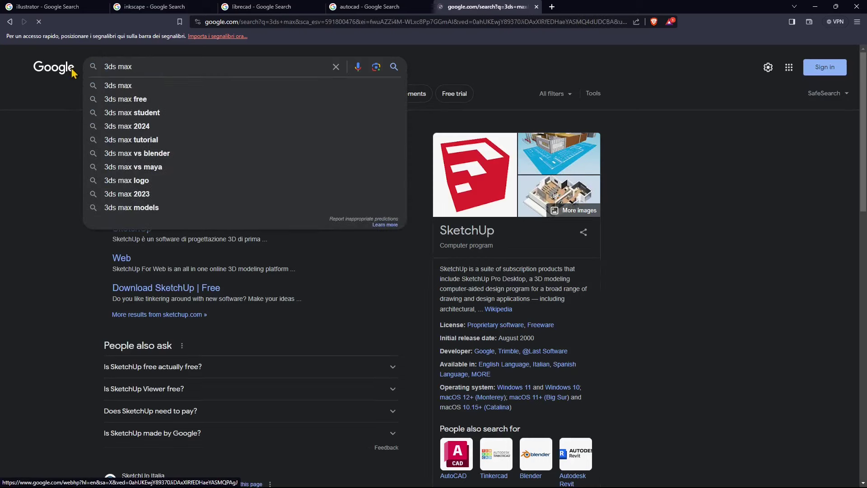
Step: Search in turn for 'maya', 'cinema 4d' and finally 'blender'
left_click_drag(139, 68, 73, 68)
type("may")
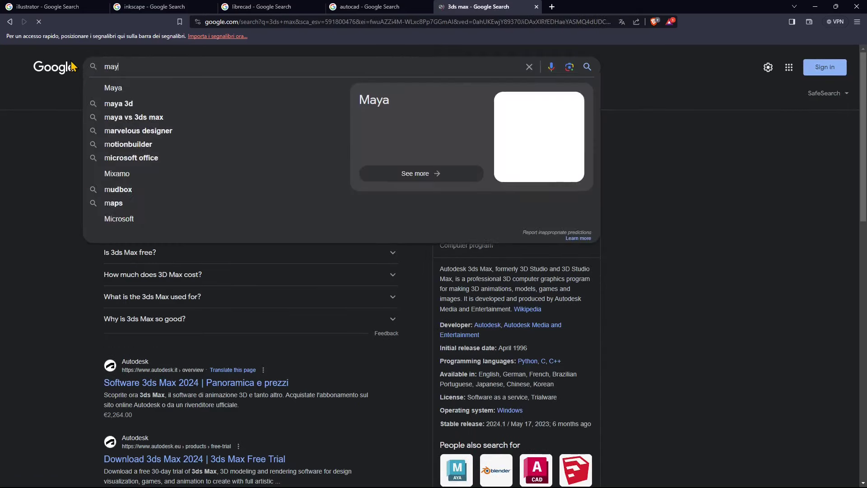
type("a")
key("Return")
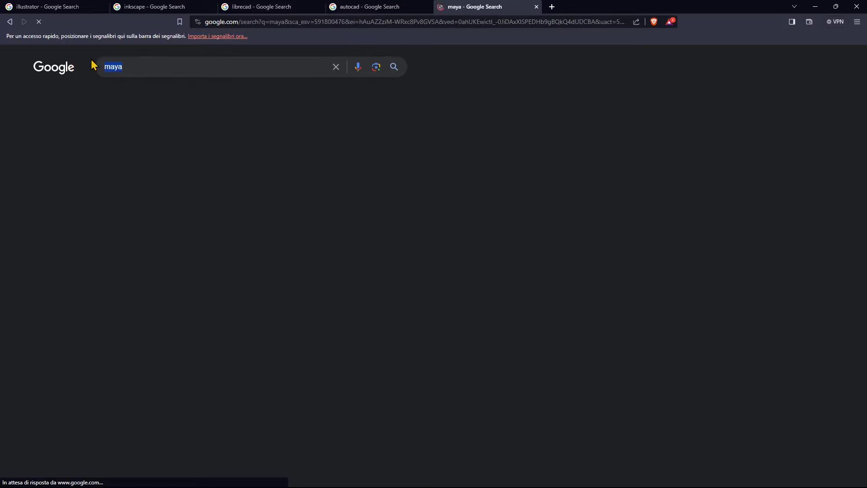
key("BackSpace")
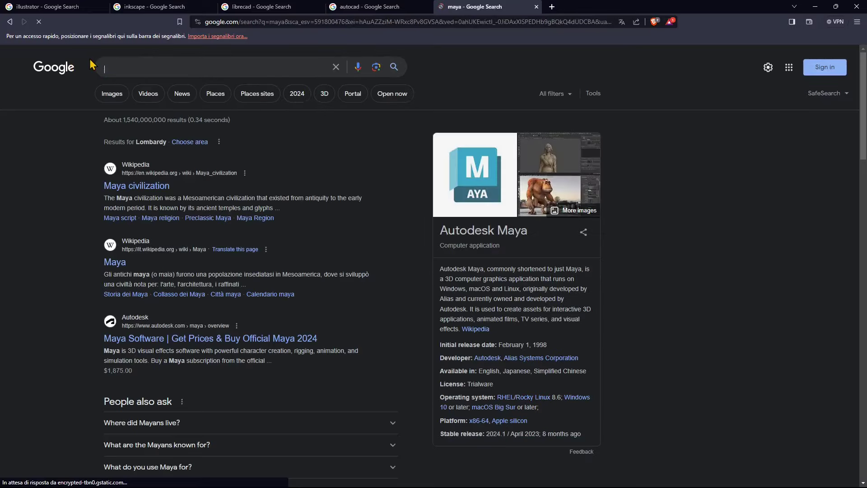
type("cinema 4d")
key("Return")
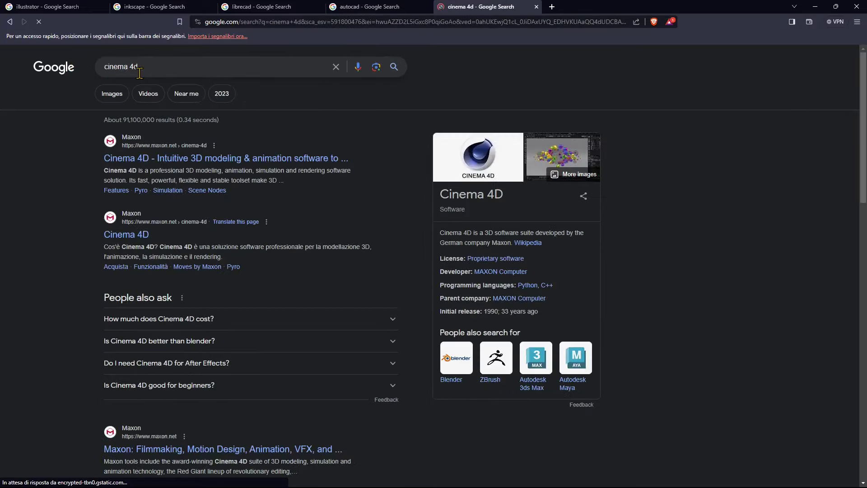
left_click_drag(138, 67, 28, 73)
type("blender")
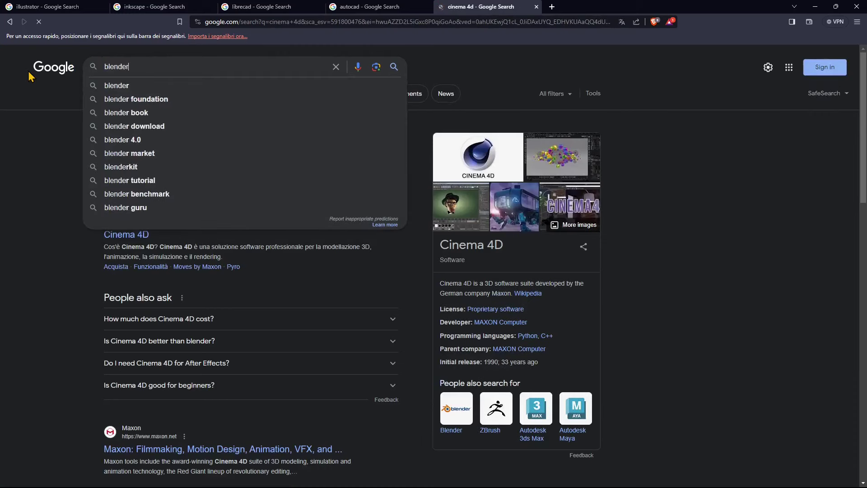
key("Return")
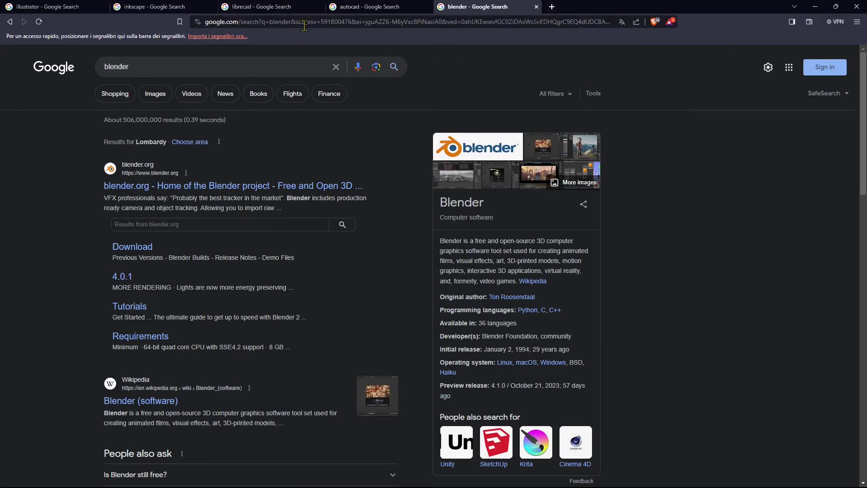
Step: Duplicate the blender tab and search for 'twinmotion' in the copy
right_click(471, 8)
left_click(498, 76)
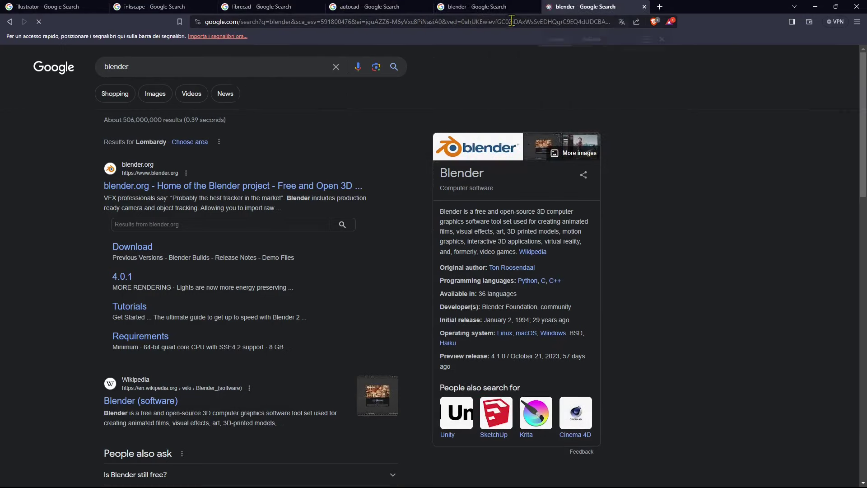
double_click(151, 67)
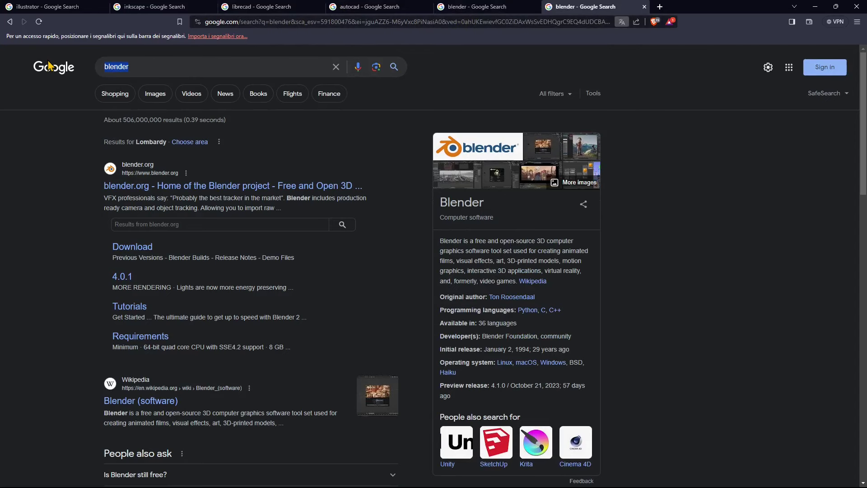
type("twinmo")
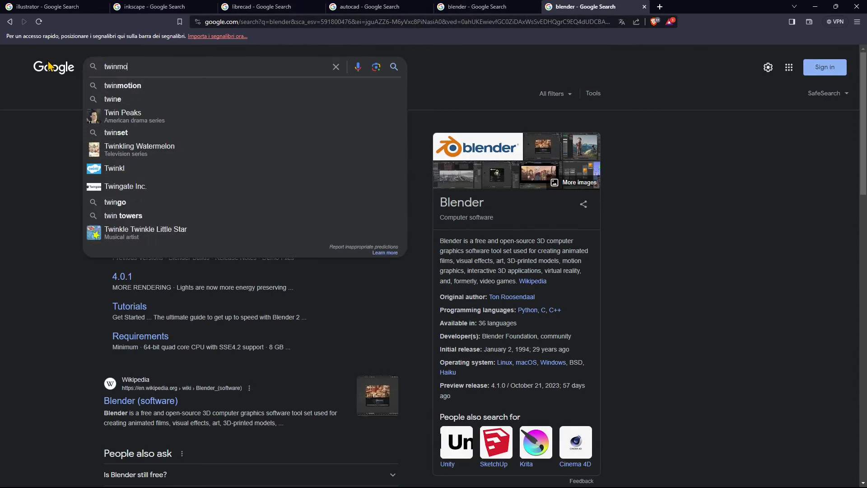
type("tion")
key("Return")
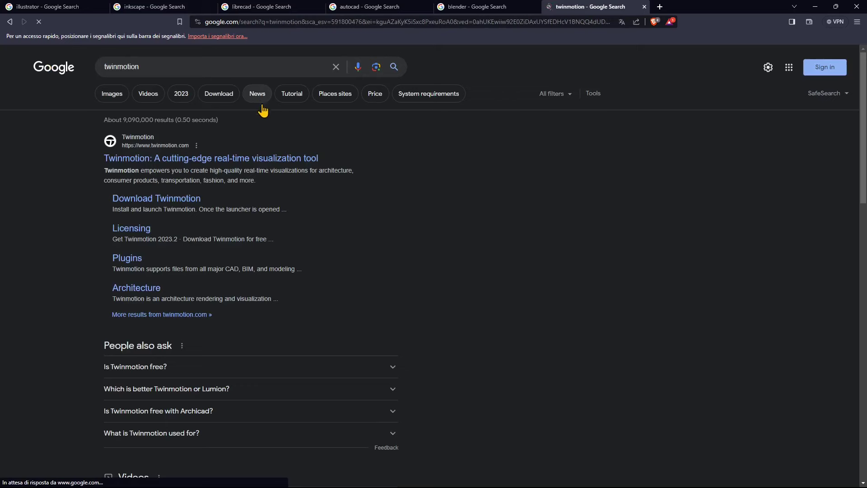
Step: Duplicate the twinmotion tab, search 'unreal engine', then minimize the browser
right_click(571, 9)
left_click(598, 73)
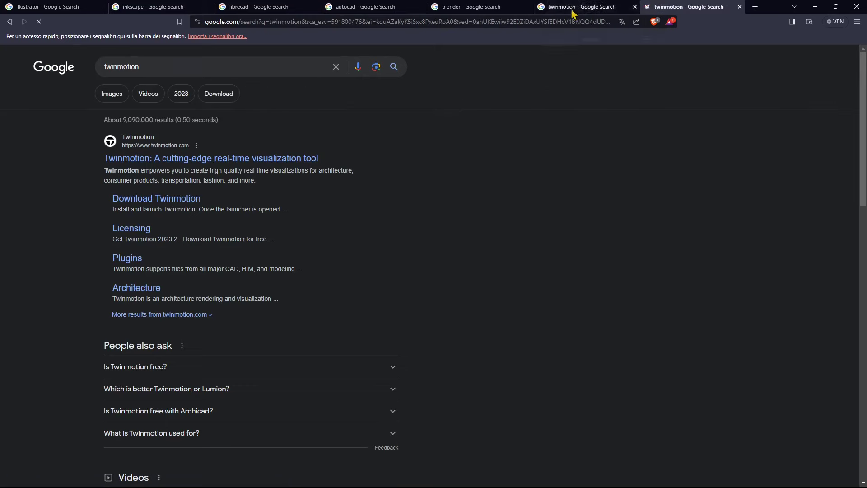
left_click_drag(159, 66, 78, 70)
type("unrea")
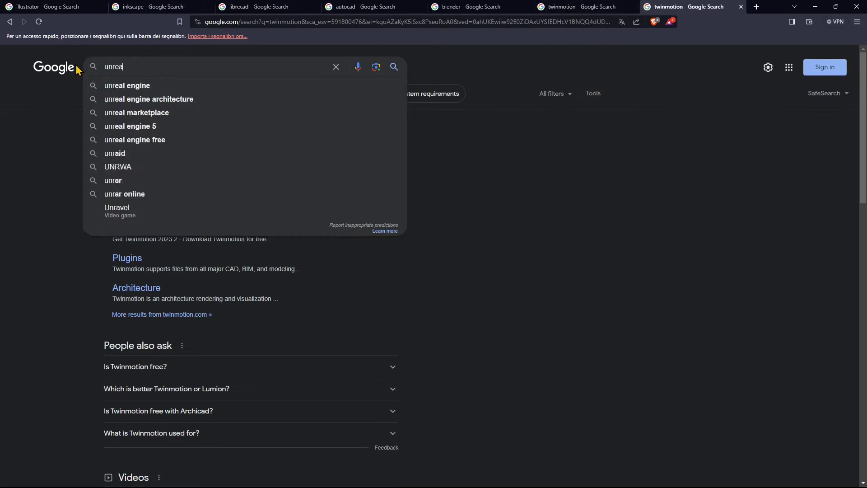
type("len")
key("BackSpace")
key("BackSpace")
type("e e")
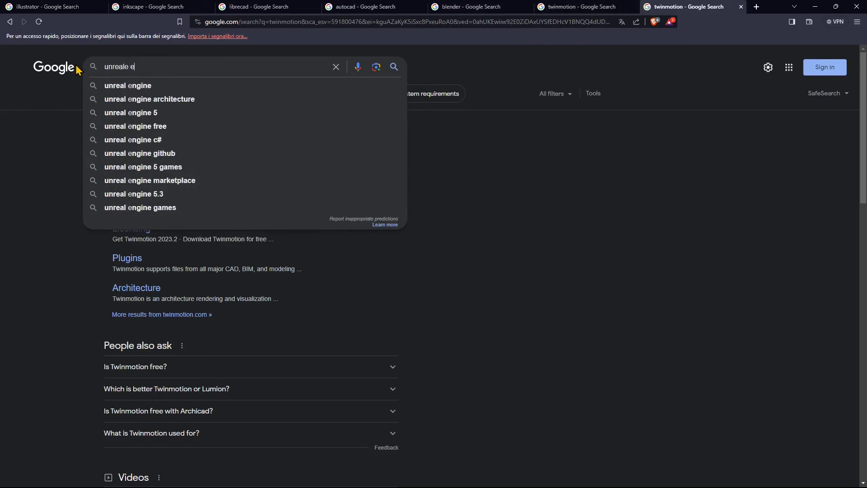
key("BackSpace")
type("engine")
key("Return")
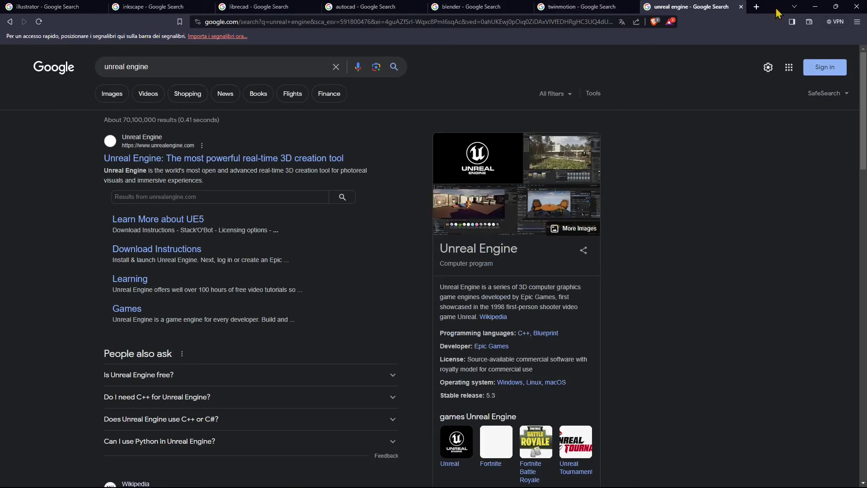
left_click(814, 7)
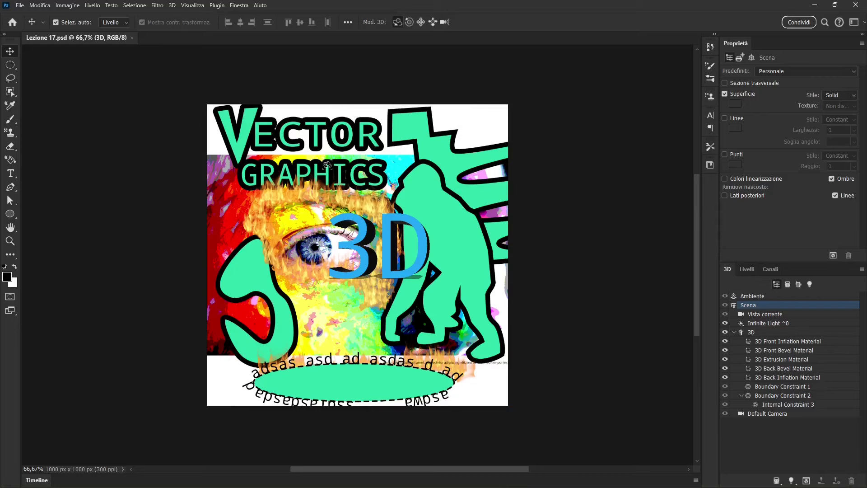
Step: Reset the workspace to Essenziali, then switch to the 3D workspace
left_click(239, 6)
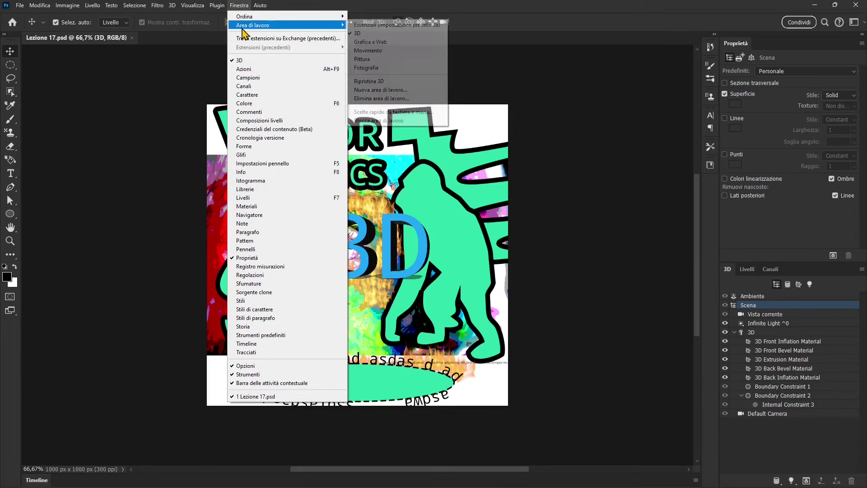
mouse_move(253, 25)
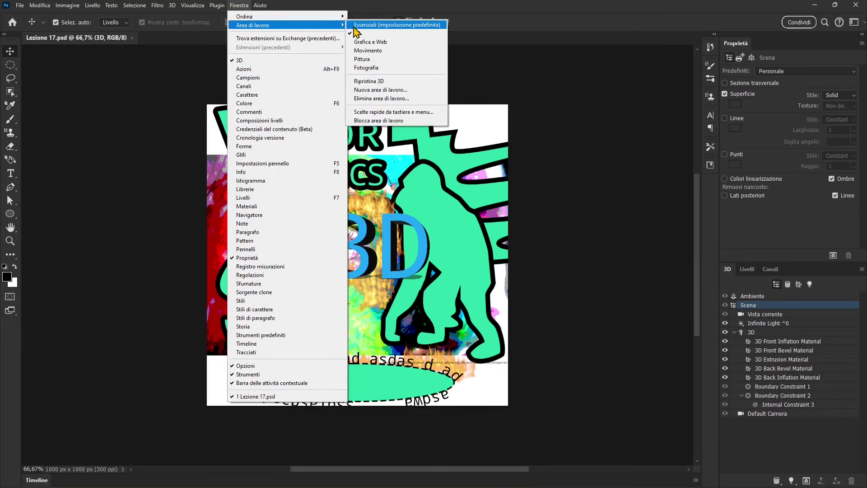
left_click(361, 24)
left_click(242, 6)
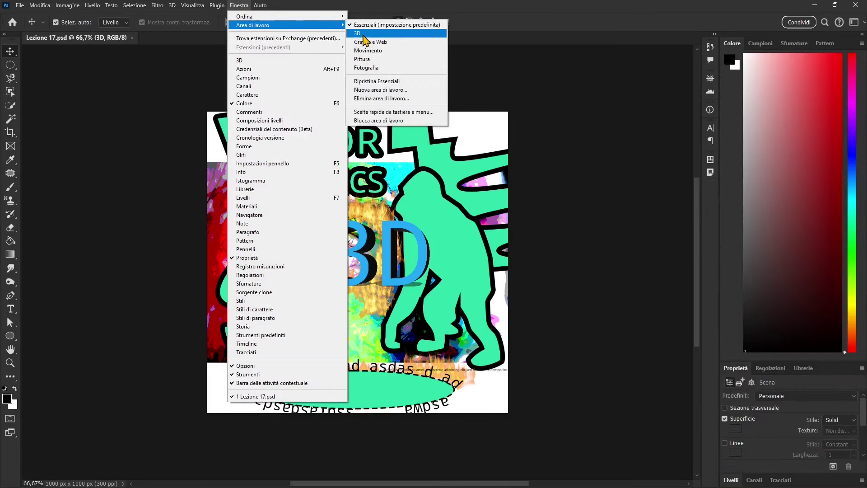
left_click(361, 33)
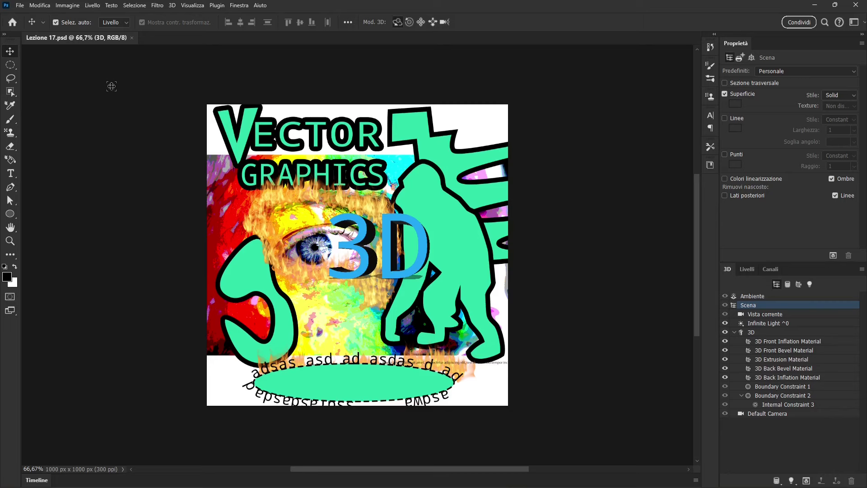
left_click(39, 4)
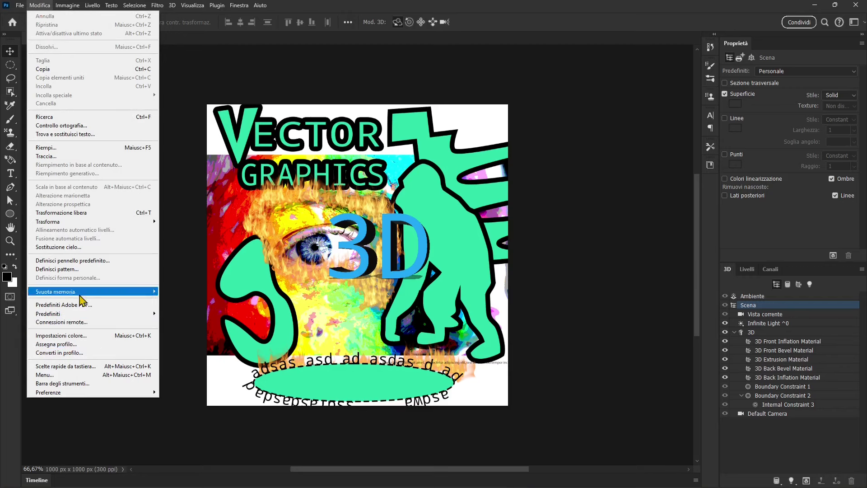
mouse_move(49, 392)
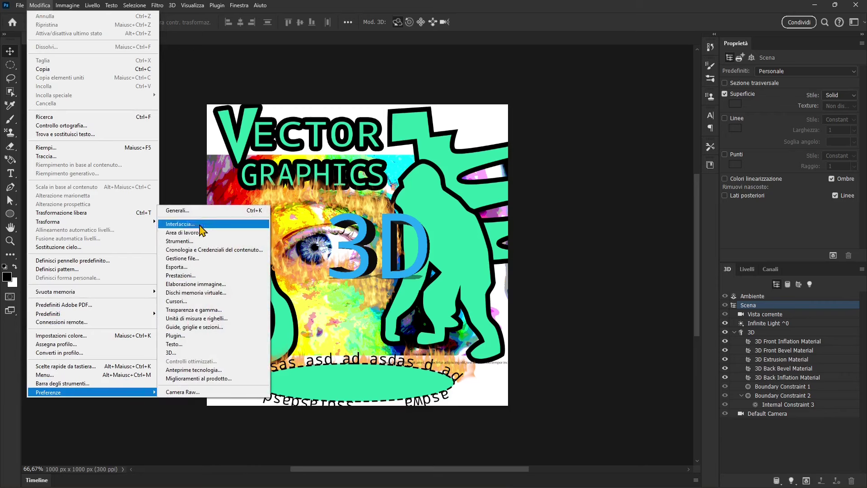
Step: View the Prestazioni preferences and briefly check the advanced graphics processor settings
left_click(177, 275)
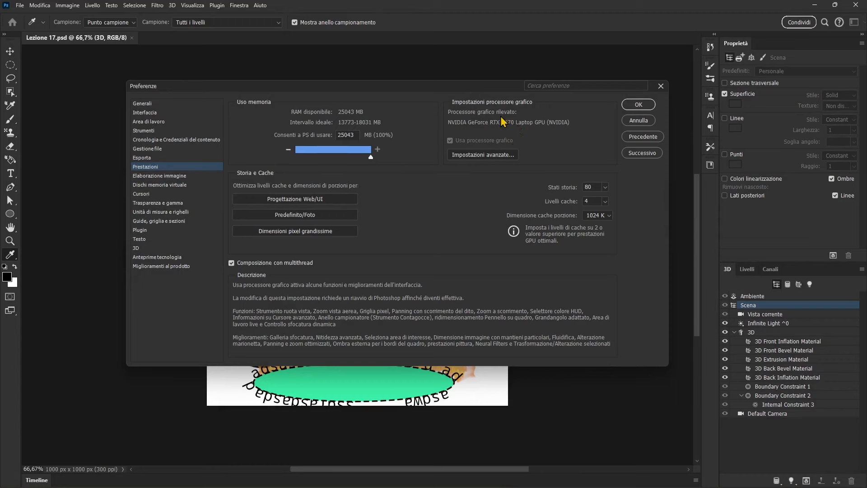
left_click(510, 156)
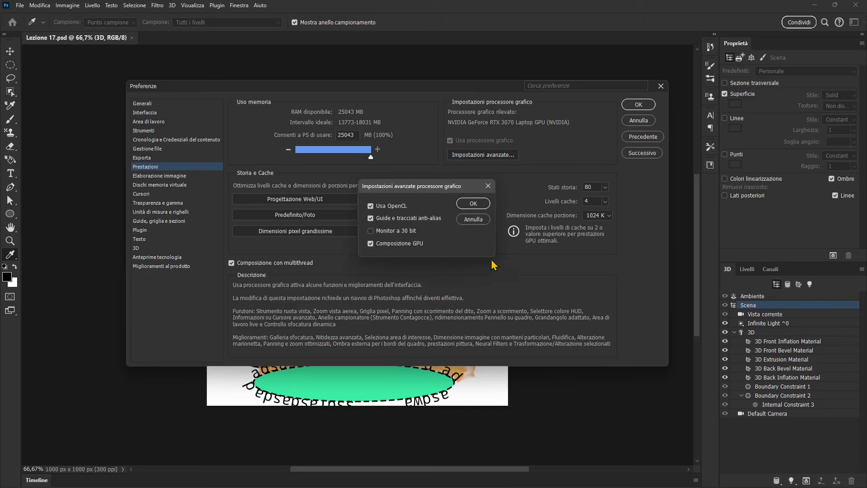
left_click(472, 203)
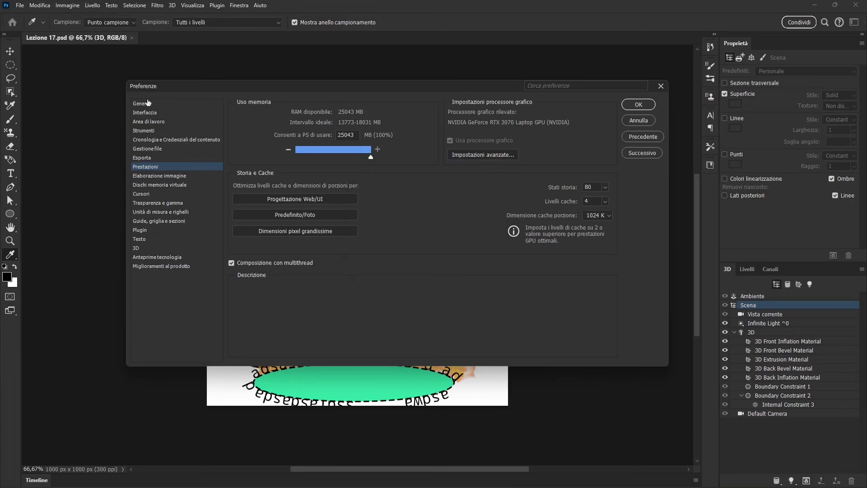
Step: In 3D preferences, adjust VRAM, keep shadows Media, set high-quality threshold 3, and confirm
left_click(136, 249)
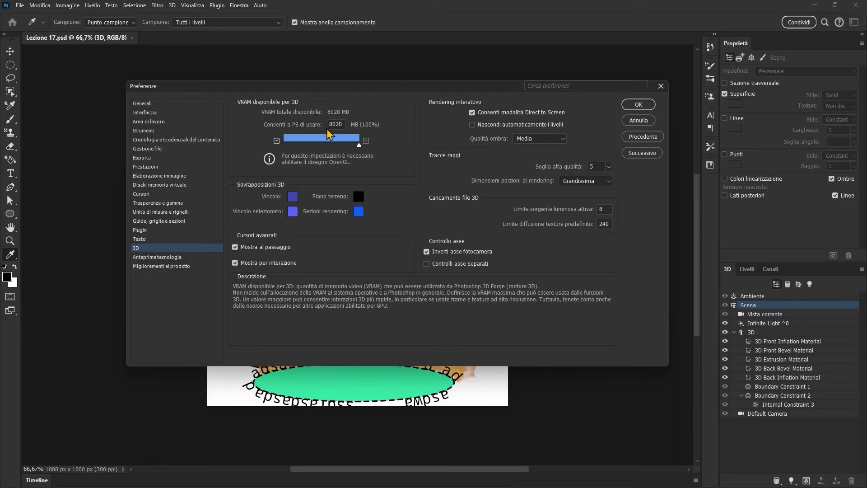
mouse_move(357, 147)
left_mouse_down()
mouse_move(319, 145)
mouse_move(359, 145)
left_mouse_up()
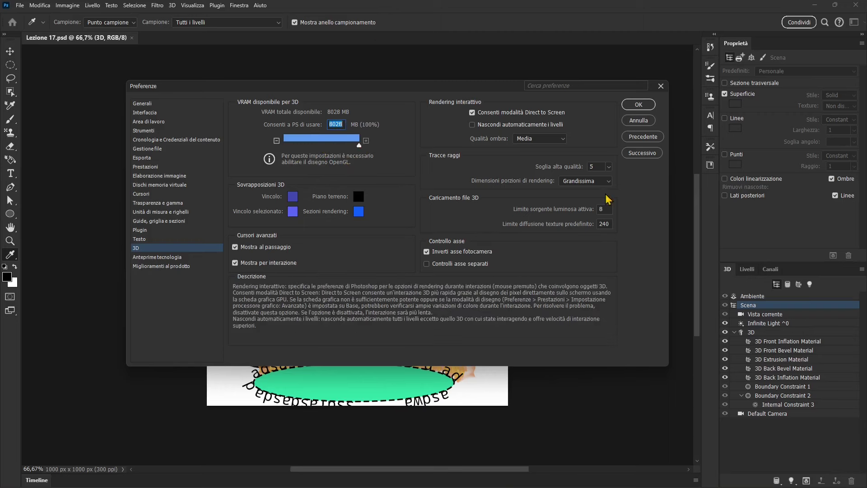
left_click(514, 138)
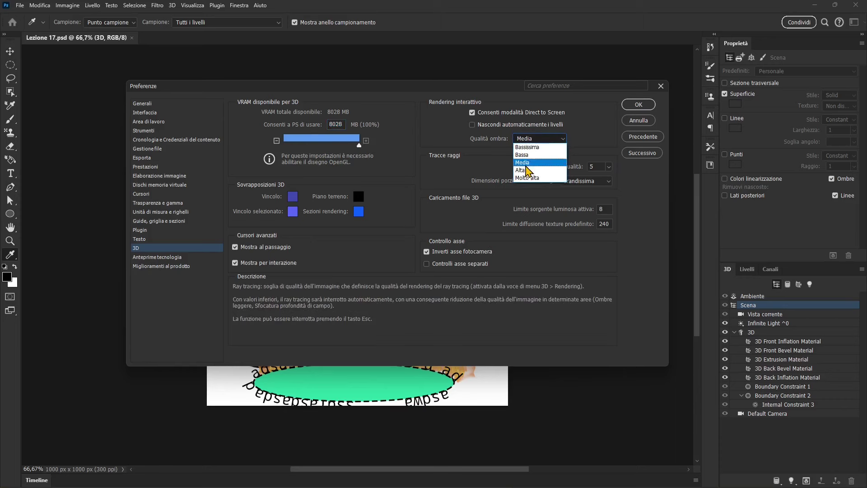
left_click(523, 162)
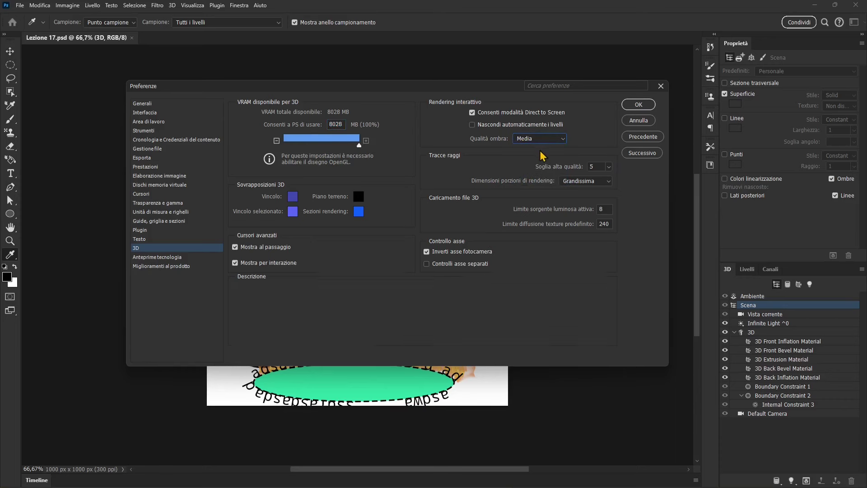
left_click(609, 167)
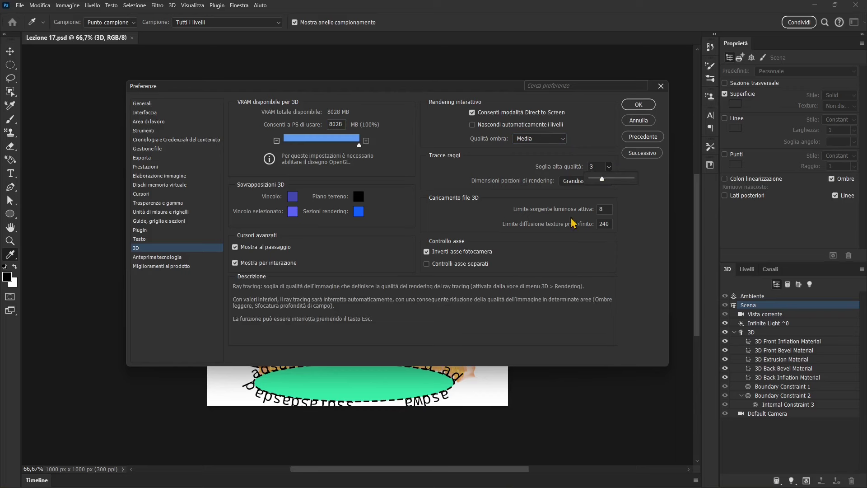
left_click(486, 217)
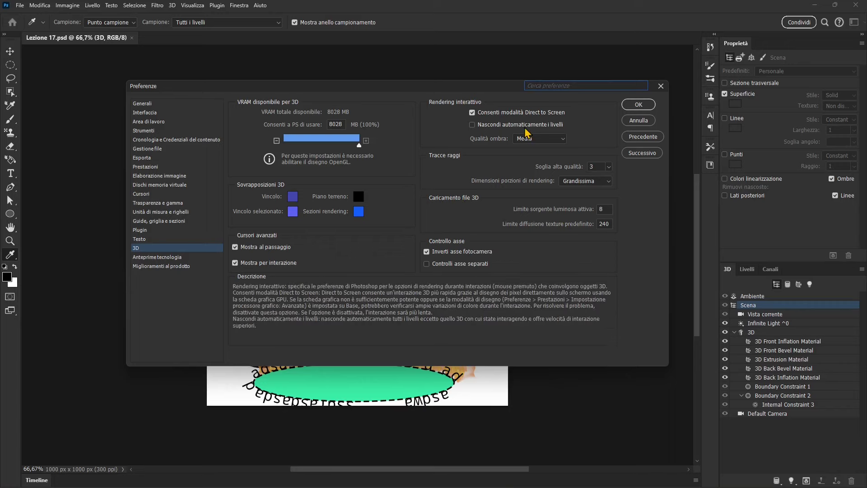
left_click(635, 107)
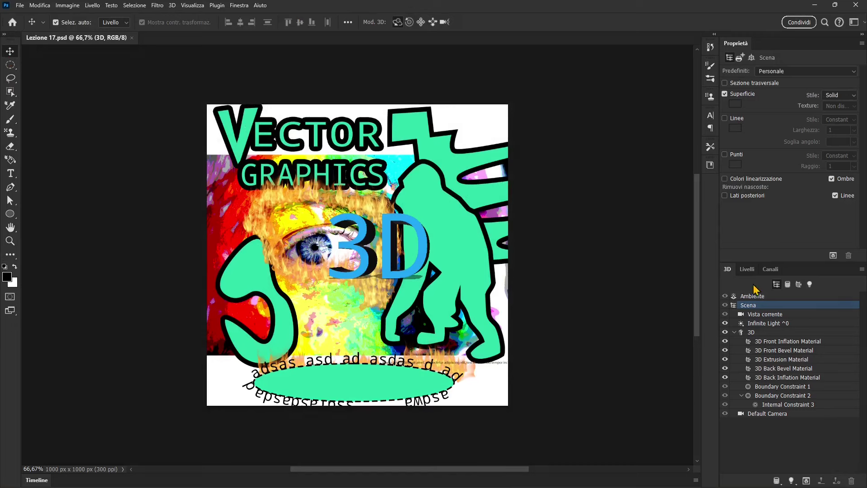
Step: Delete the blue 3D text layer from Lezione 17.psd, confirming with Sì
mouse_move(367, 240)
left_mouse_down()
mouse_move(411, 258)
mouse_move(327, 216)
left_mouse_up()
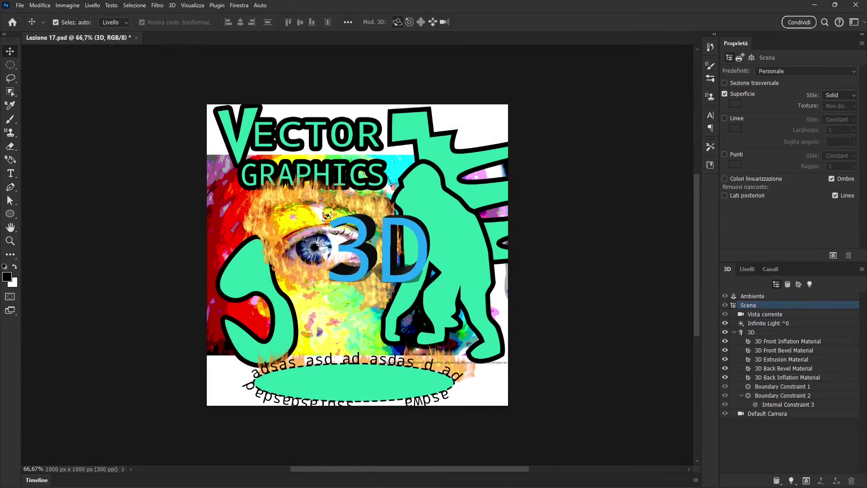
left_click(745, 269)
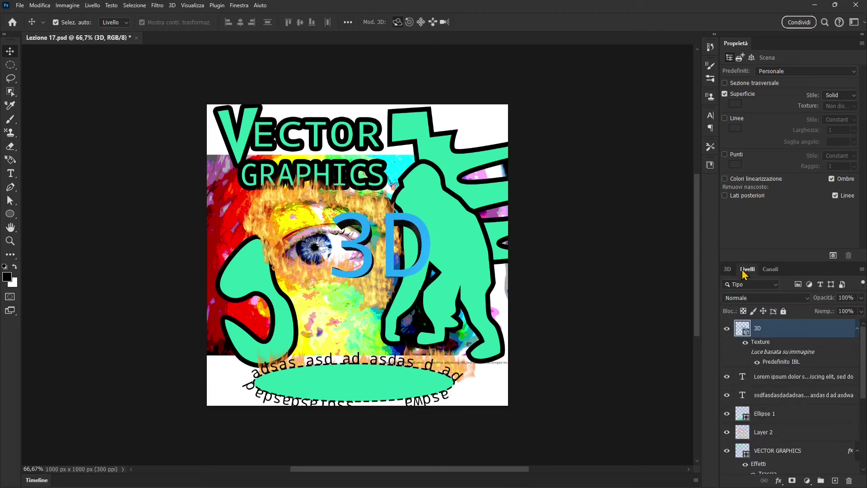
left_click(727, 329)
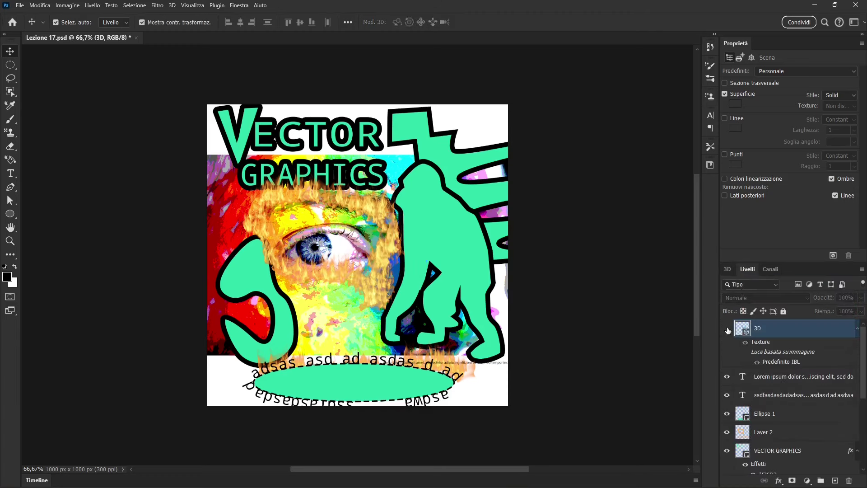
left_click(727, 329)
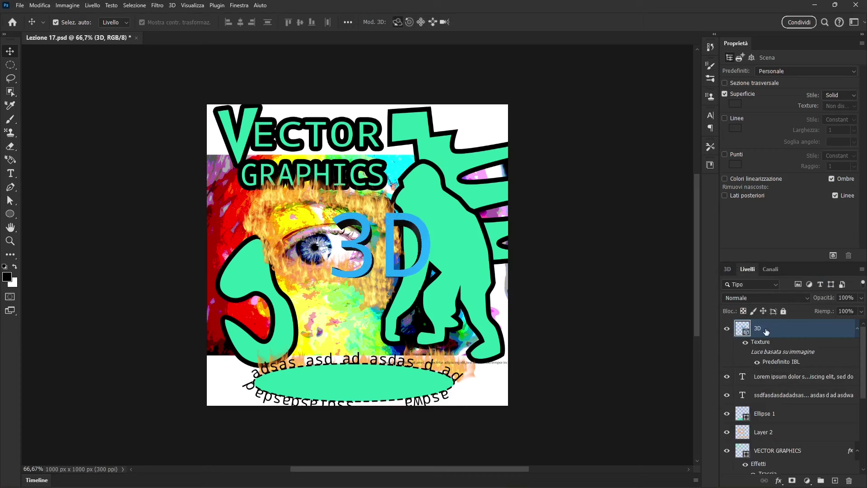
left_click(851, 480)
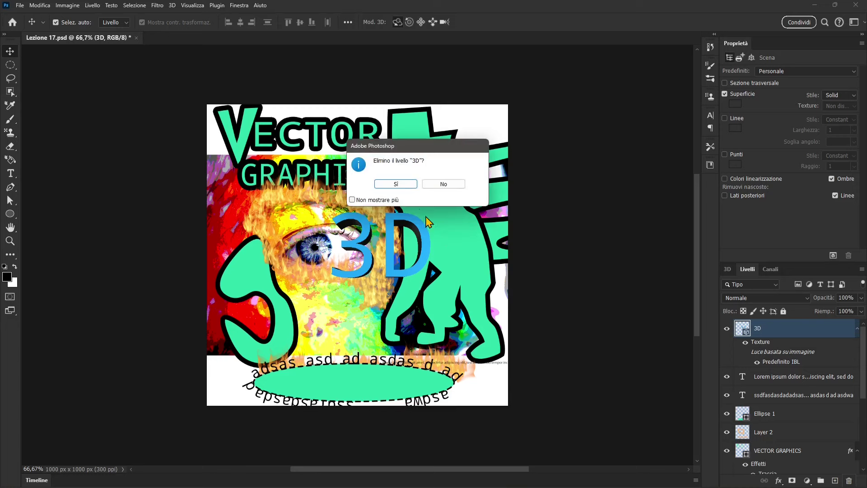
left_click(397, 185)
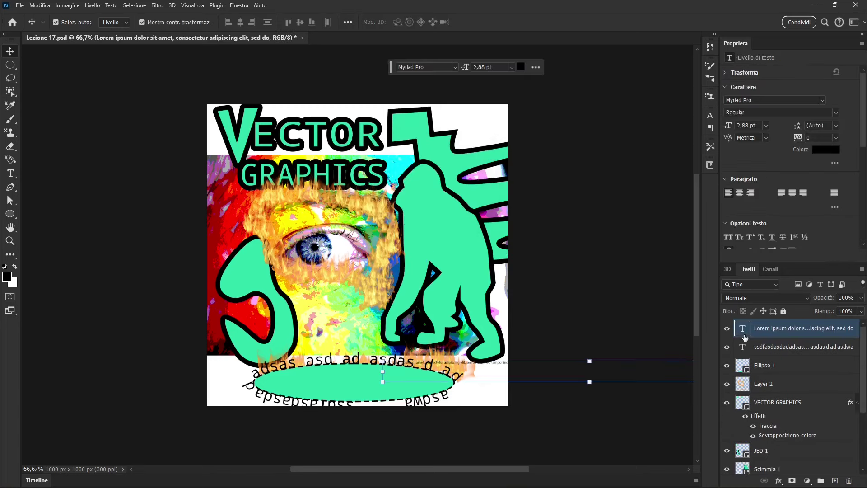
Step: Select the curved ellipse text layer and enlarge Proprietà to show its Noto Mono 12 pt settings
left_click(622, 333)
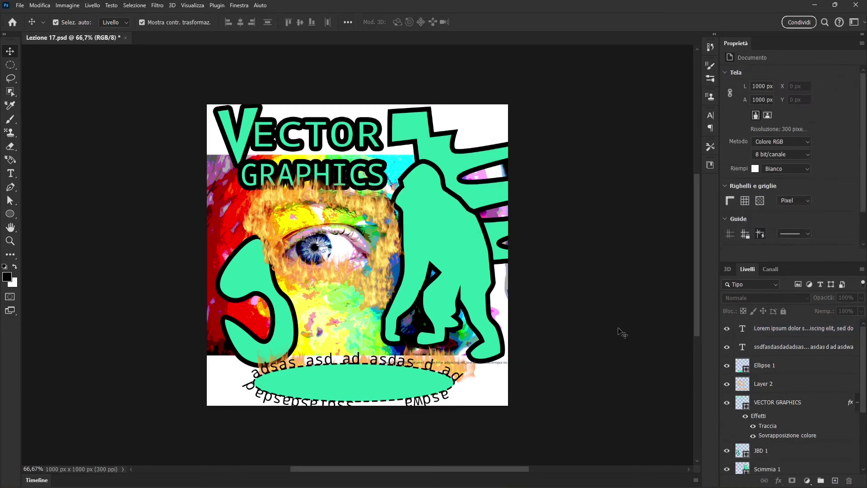
left_click(307, 365)
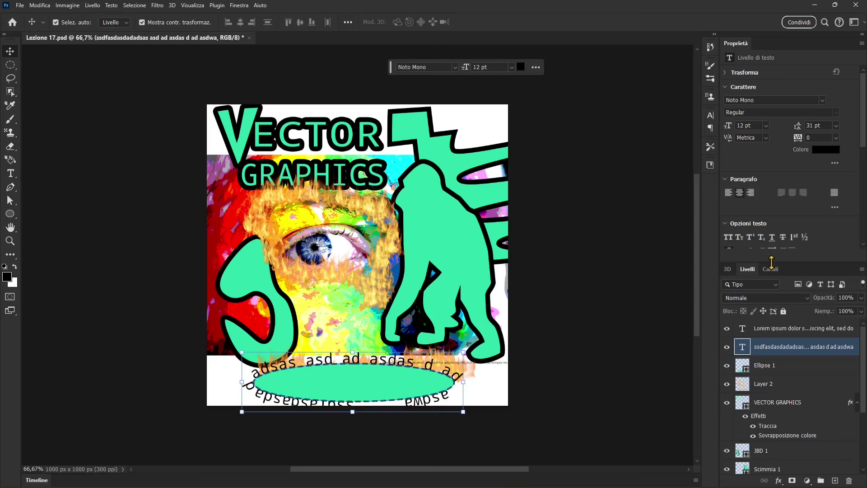
left_click_drag(771, 261, 763, 366)
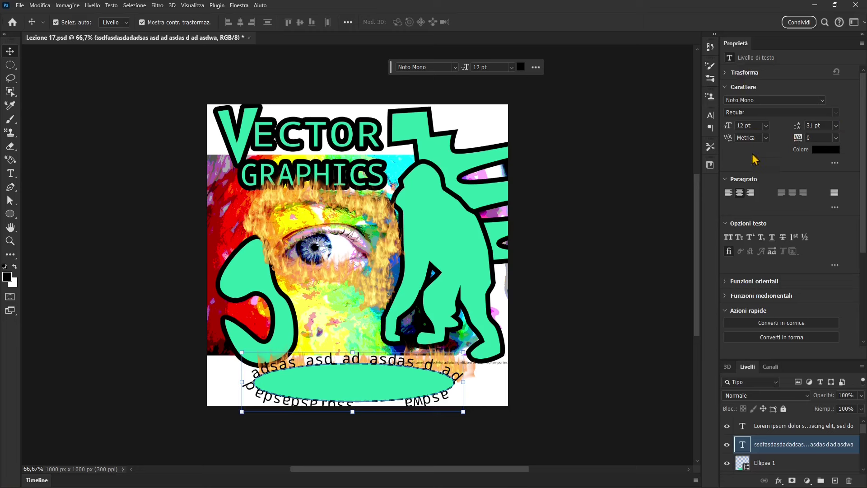
Step: Collapse the Trasforma, Carattere, Paragrafo, Opzioni testo, Funzioni and Azioni rapide sections
left_click(729, 73)
left_click(727, 73)
left_click(728, 88)
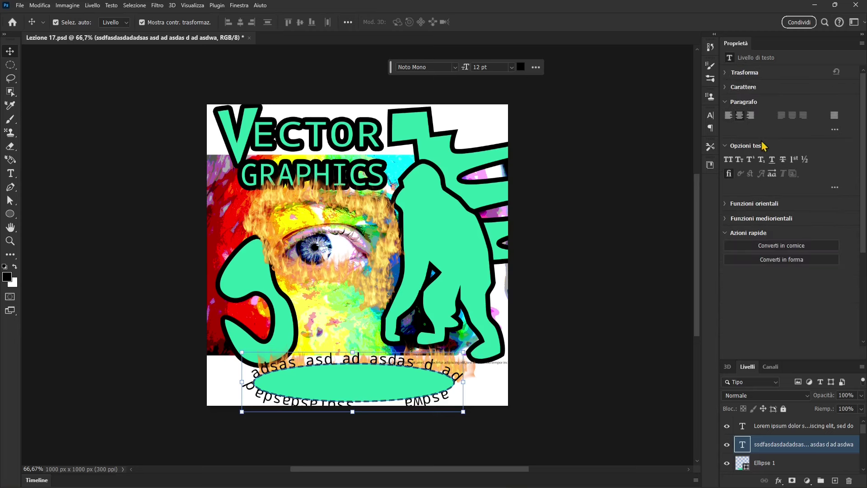
left_click(729, 102)
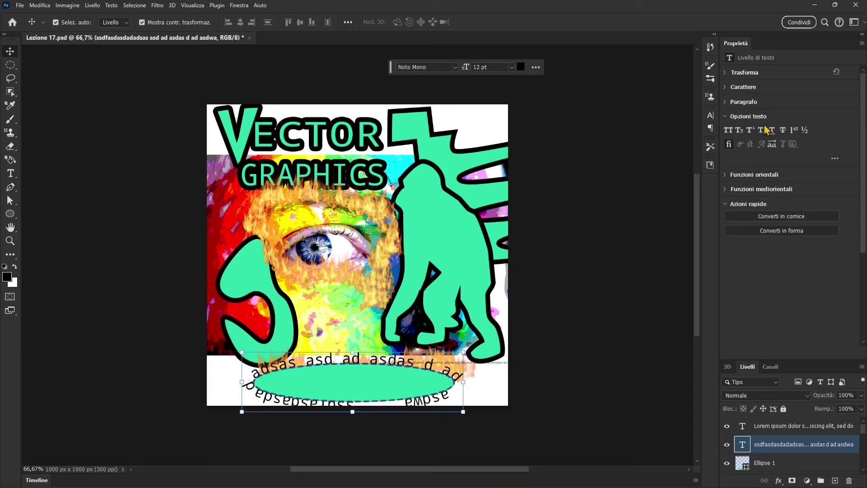
left_click(741, 117)
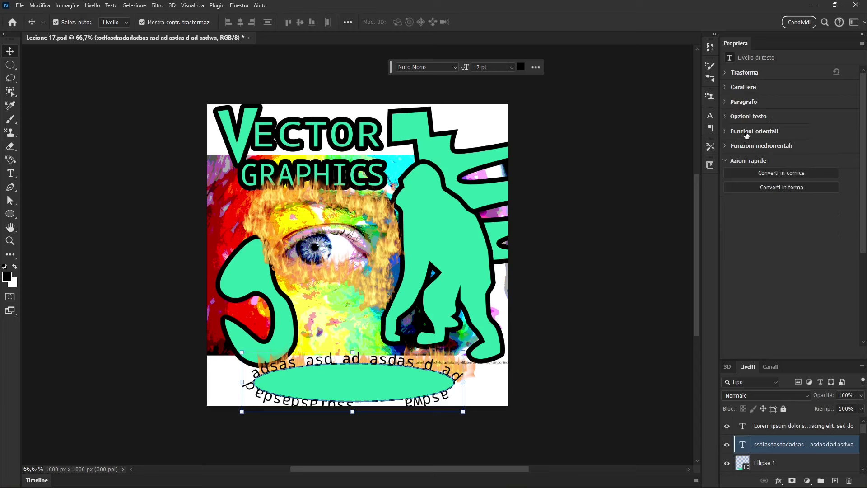
left_click(746, 132)
left_click(751, 132)
left_click(746, 146)
left_click(746, 147)
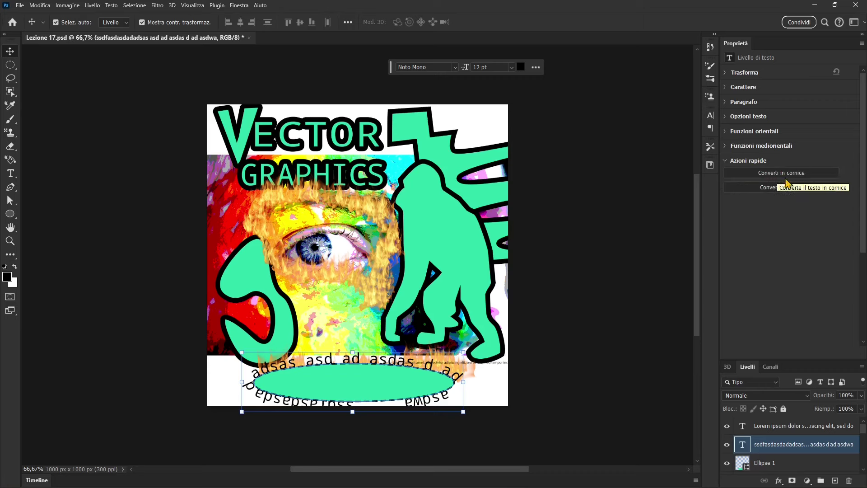
left_click(786, 182)
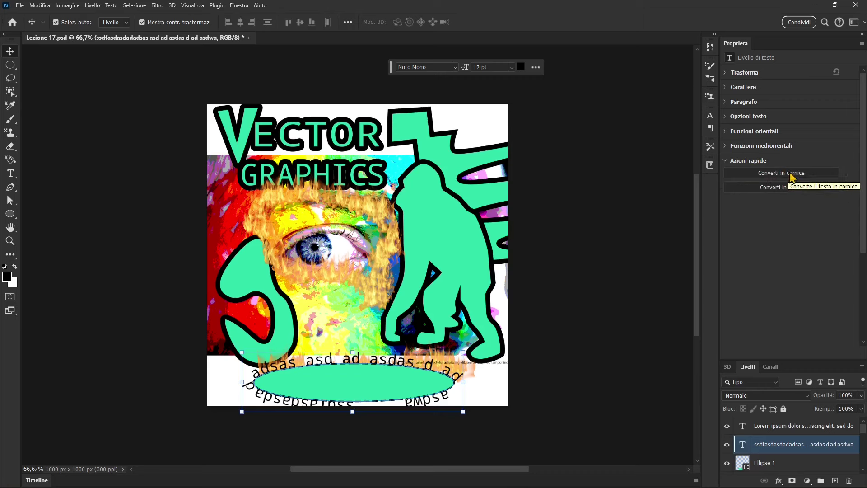
Step: Select the monkey shape, widen it slightly, and fill it cyan
left_click(436, 232)
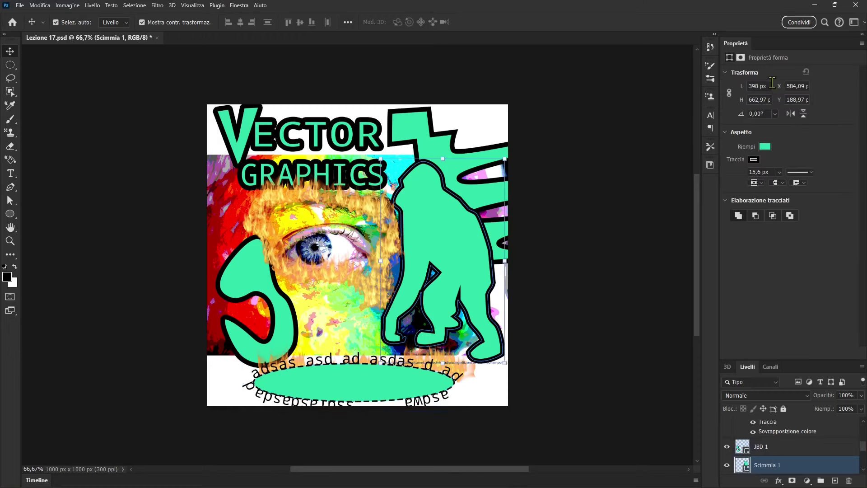
left_click_drag(742, 85, 750, 118)
left_click(765, 147)
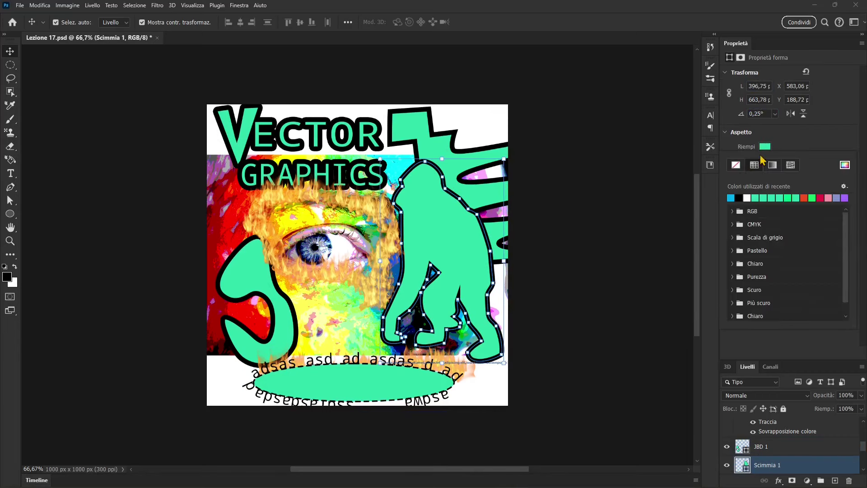
left_click(731, 198)
left_click(797, 140)
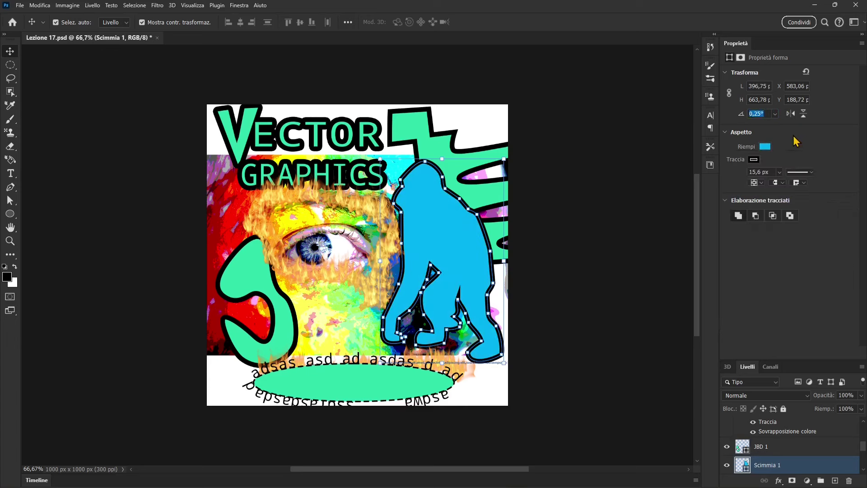
Step: Give the monkey a purple dotted outline 45,62 px wide
left_click(753, 159)
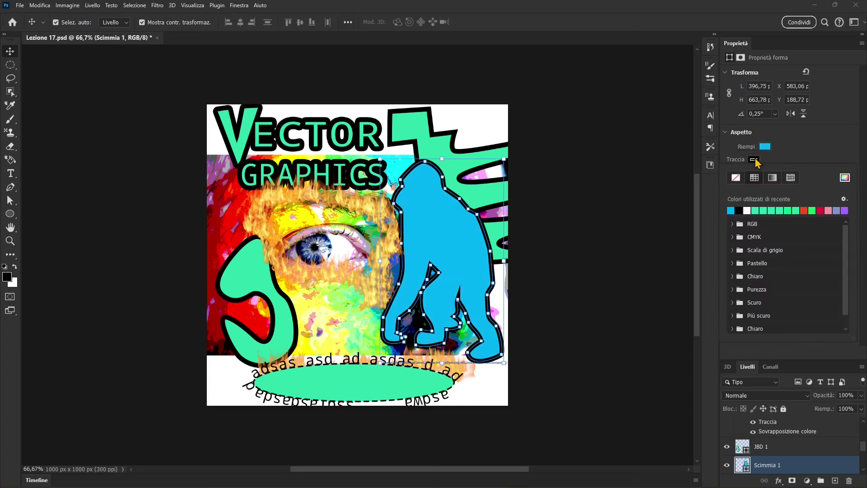
left_click(754, 159)
left_click(844, 210)
left_click(815, 146)
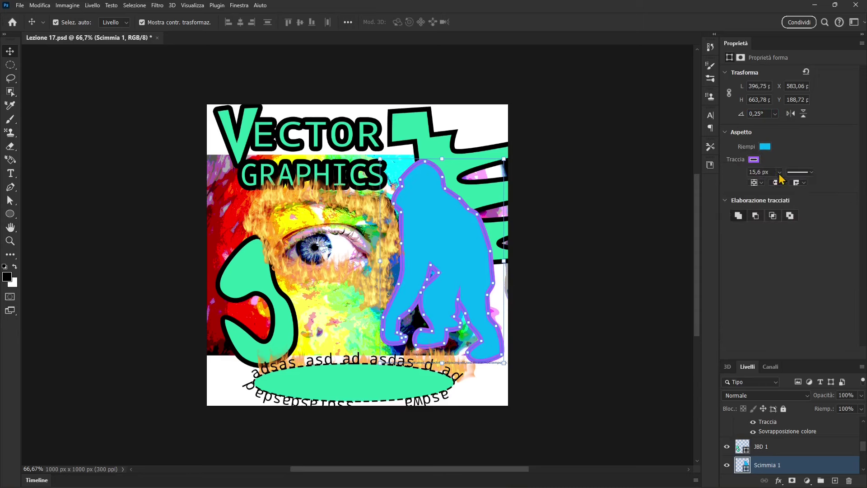
left_click(779, 173)
left_click_drag(778, 185, 788, 185)
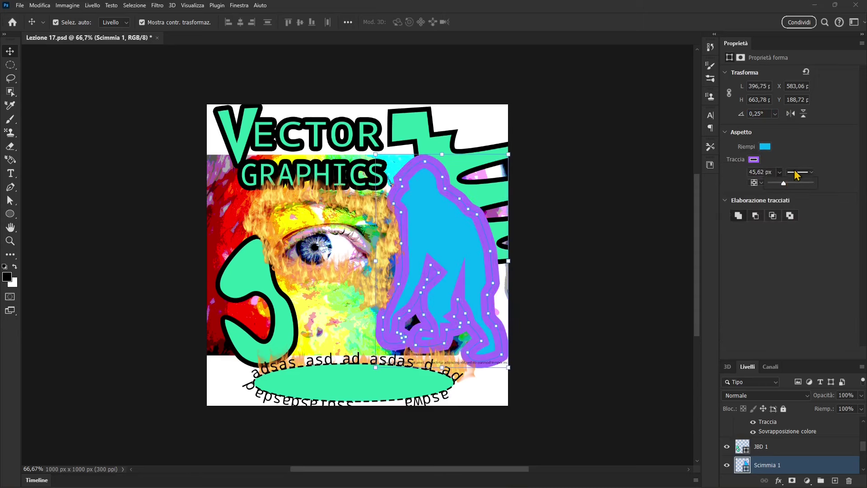
left_click(800, 172)
left_click(787, 215)
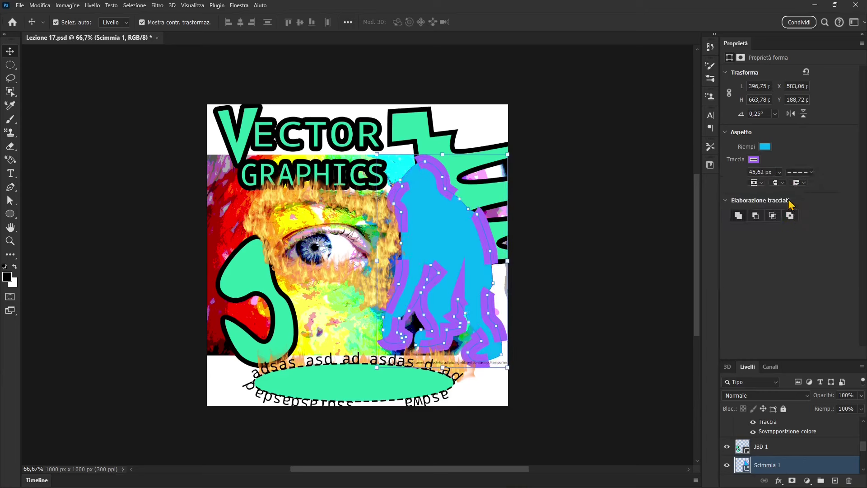
left_click(796, 230)
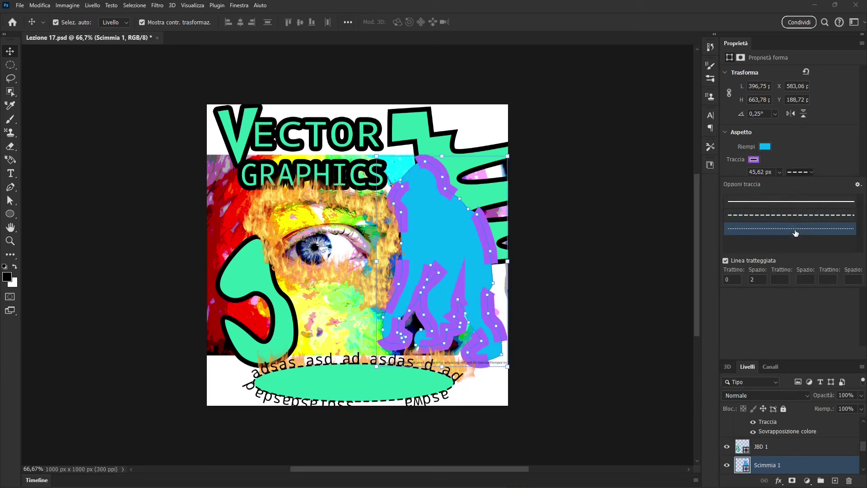
Step: Set the cyan monkey's purple dotted outline width to 26,52 px
left_click(791, 173)
left_click_drag(776, 182, 771, 183)
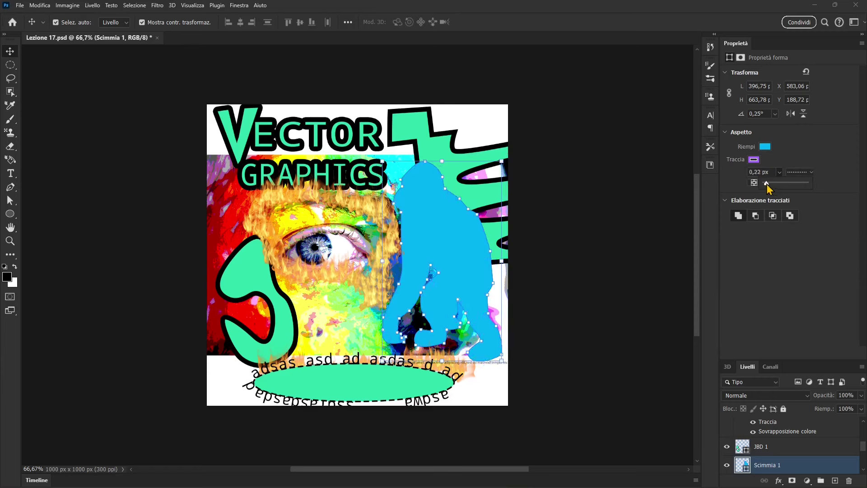
left_click_drag(766, 183, 776, 184)
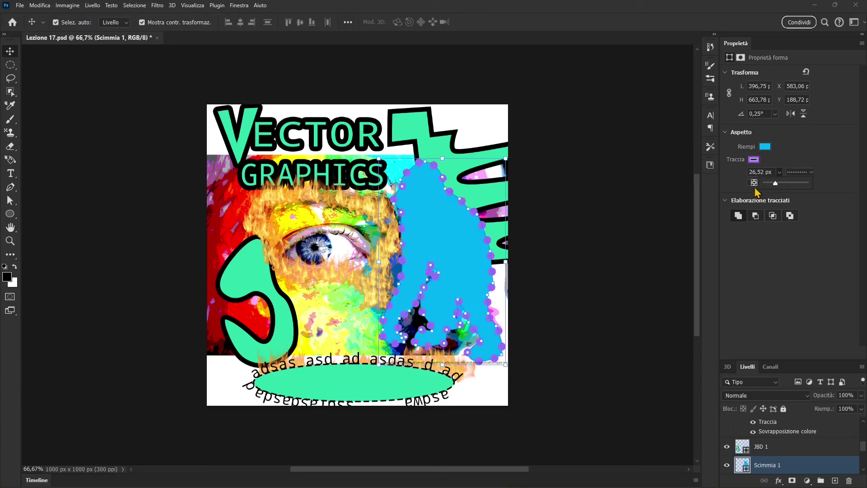
Step: Try Outside stroke alignment, return to Center, and inspect the cap and corner options
left_click(755, 183)
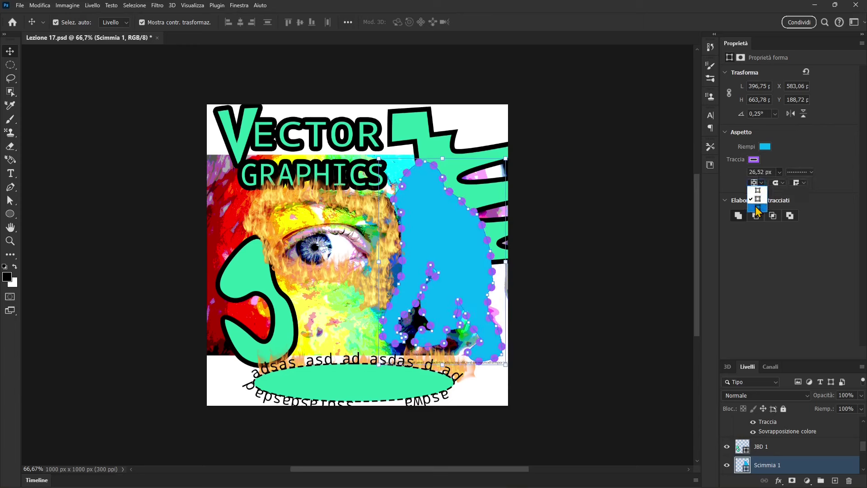
left_click(758, 207)
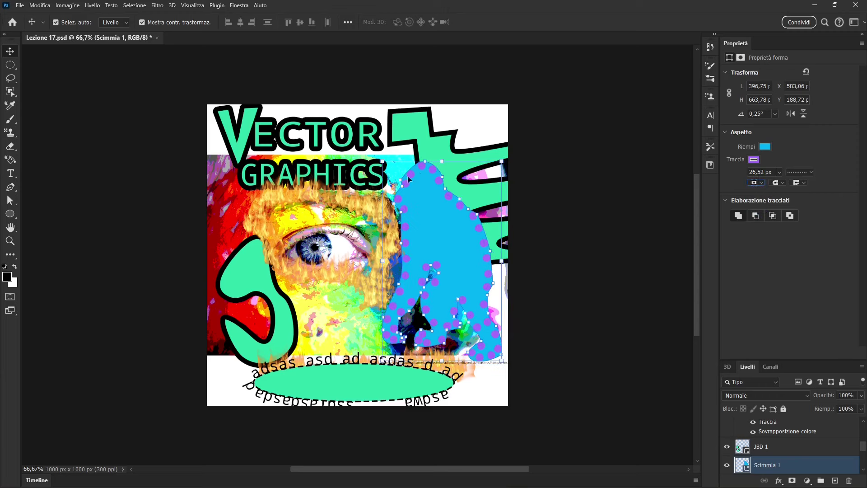
left_click(755, 183)
left_click(760, 210)
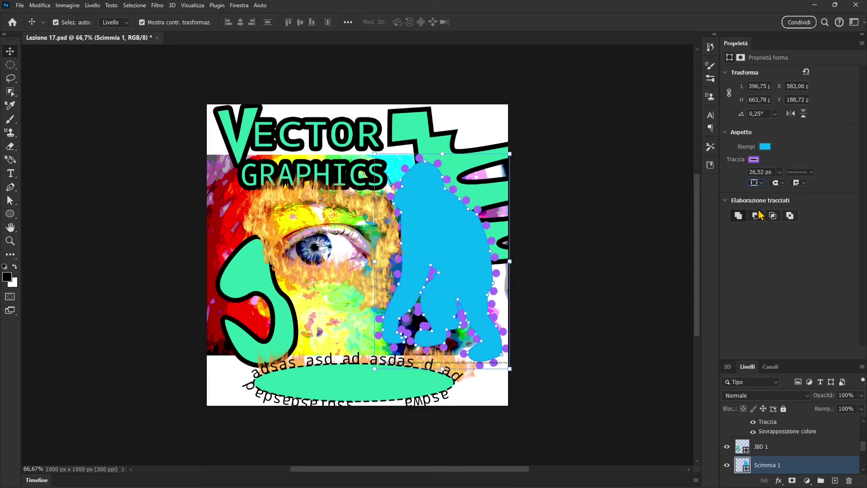
left_click(758, 183)
left_click(761, 201)
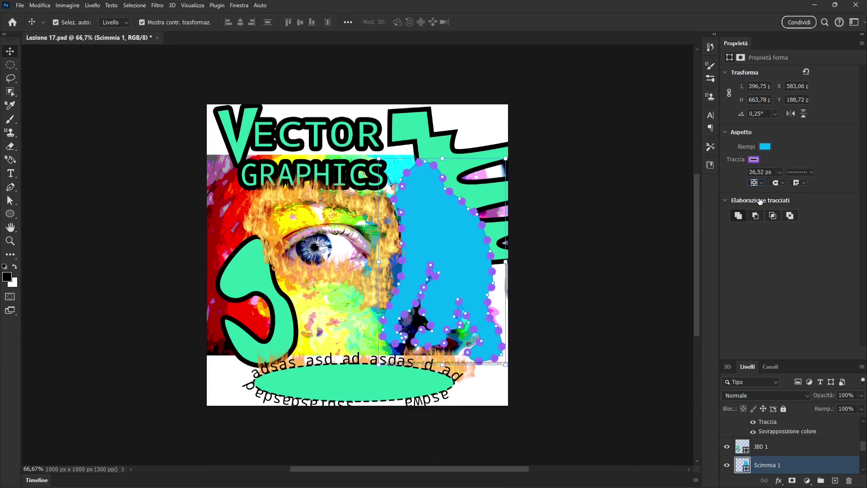
left_click(780, 184)
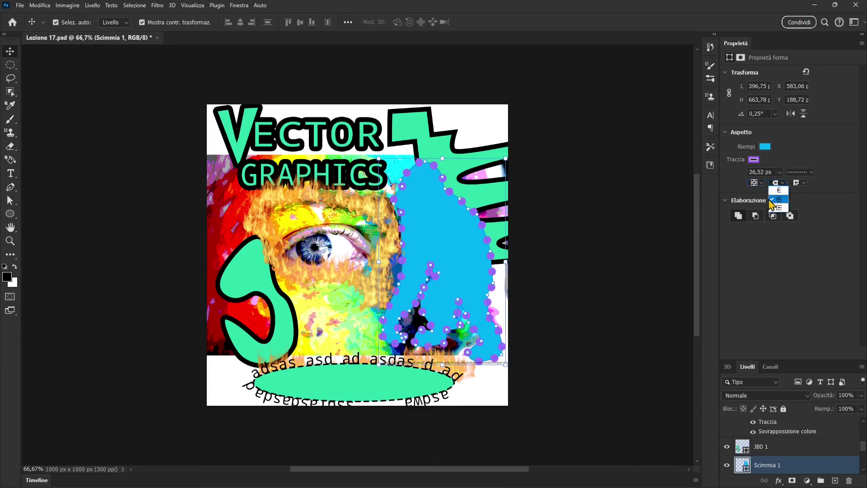
left_click(797, 183)
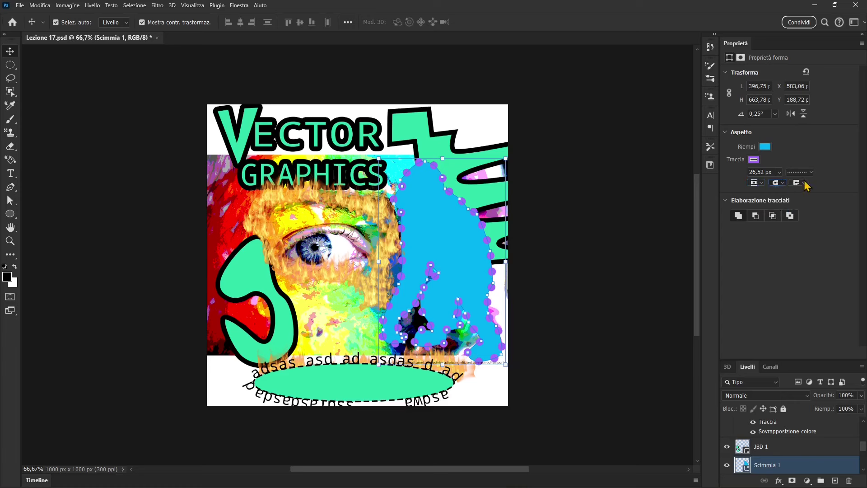
left_click(819, 187)
Step: Create a new 1000×1000 px document and set its resolution to 72 ppi
left_click(20, 6)
left_click(50, 15)
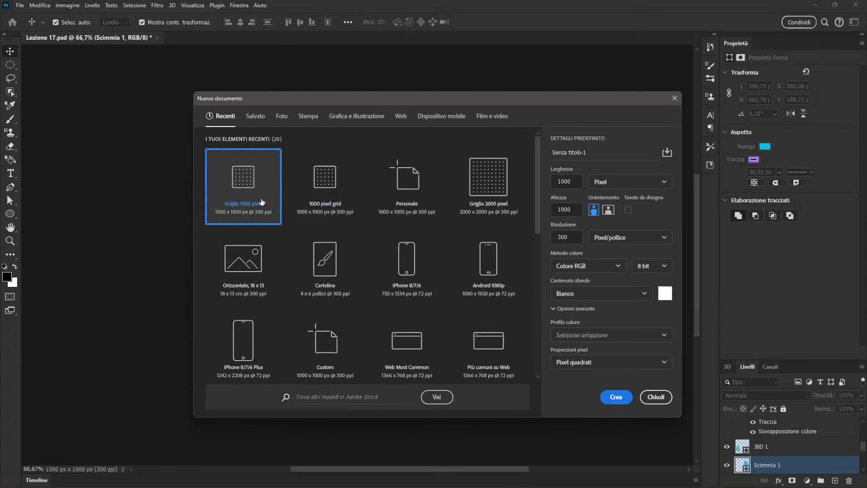
left_click(616, 397)
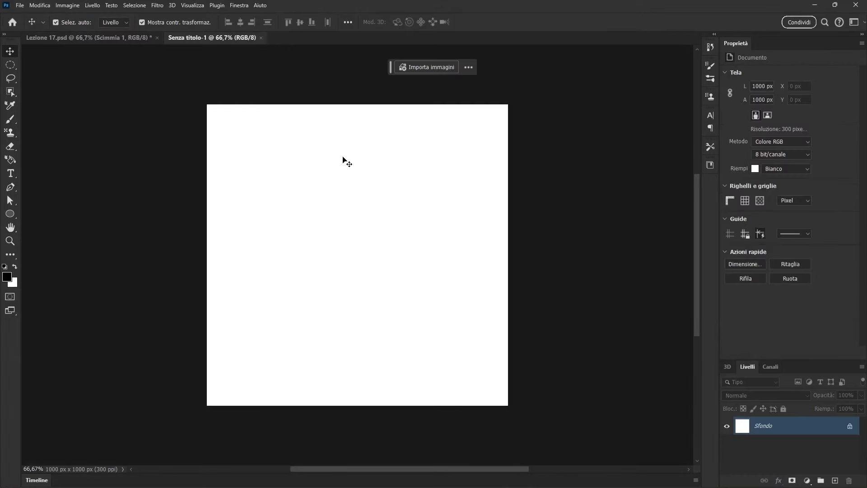
left_click(67, 6)
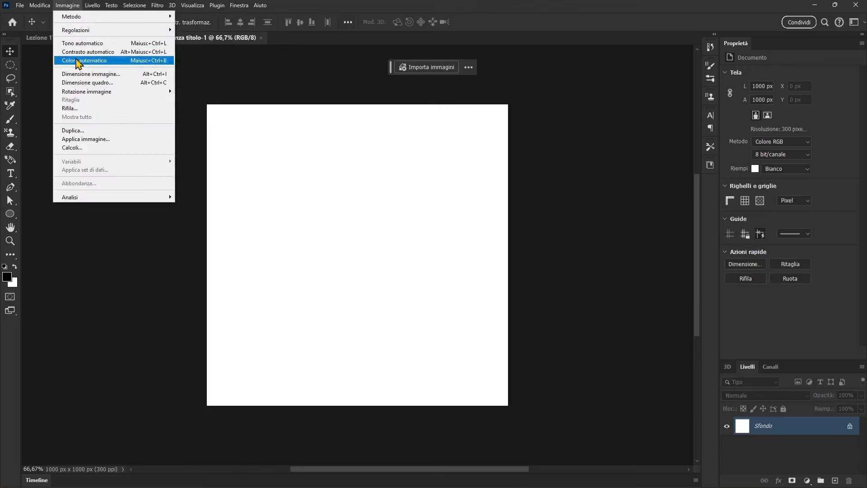
left_click(81, 75)
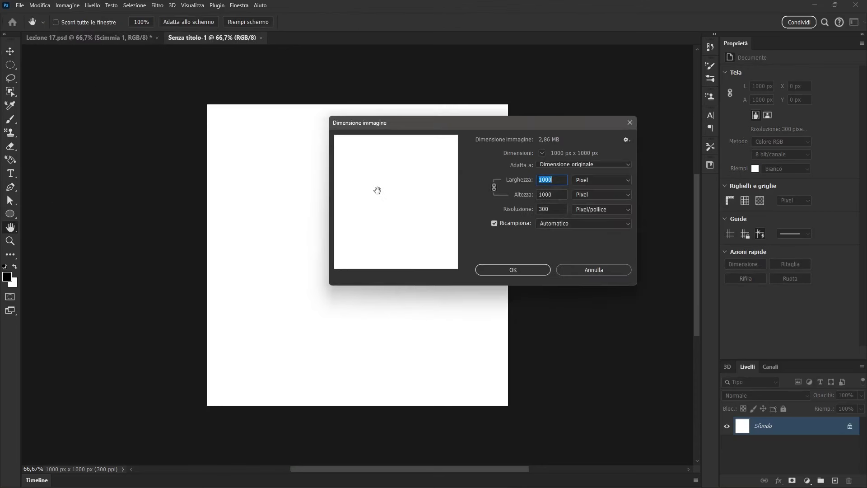
left_click(558, 209)
type("72")
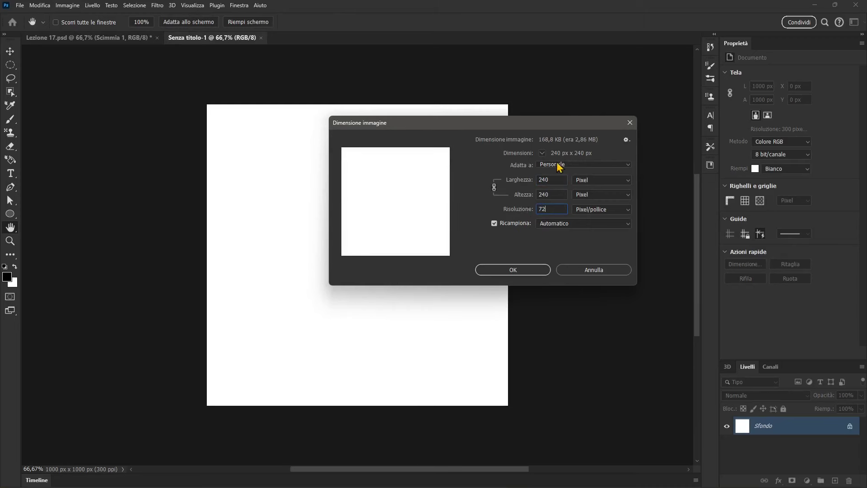
left_click(527, 270)
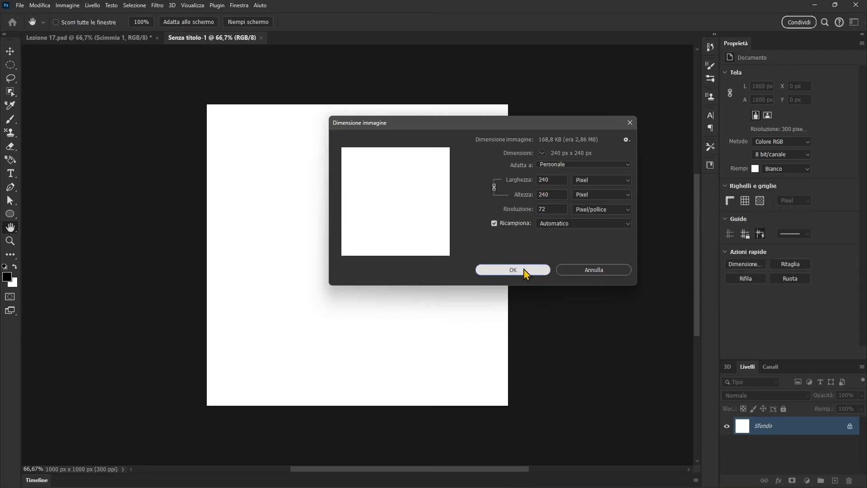
left_click(523, 270)
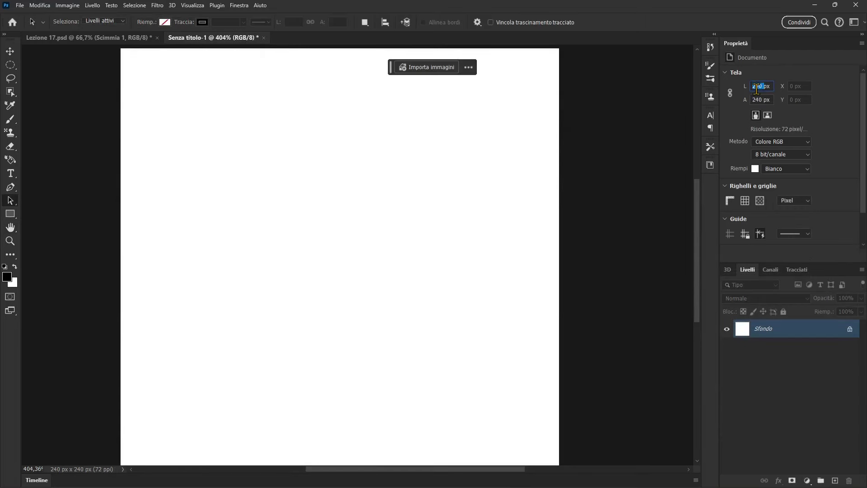
Step: Set the canvas width and height to 1000 px in Properties
type("1000")
key("Tab")
type("10")
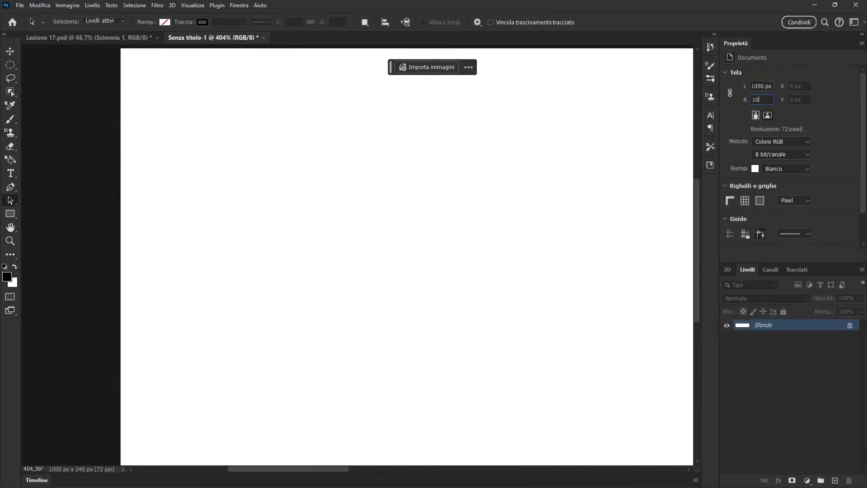
key("Return")
scroll(431, 226, "down", 3)
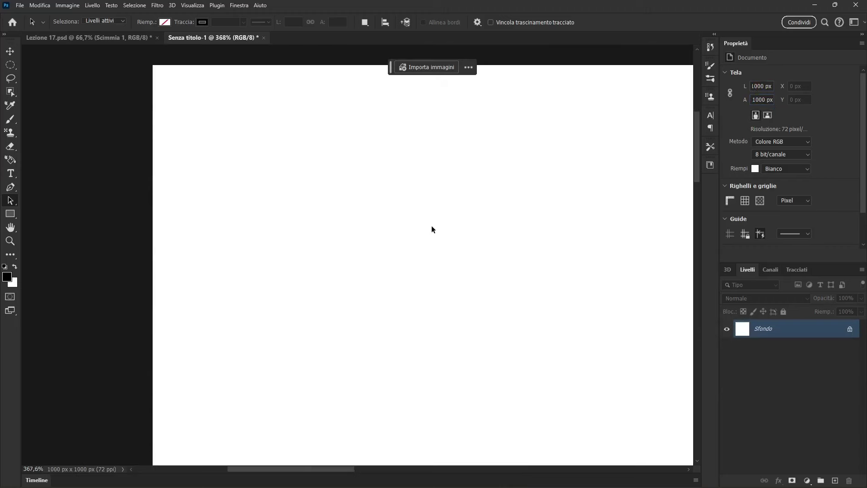
scroll(253, 163, "down", 3)
scroll(271, 213, "down", 2)
scroll(418, 234, "down", 3)
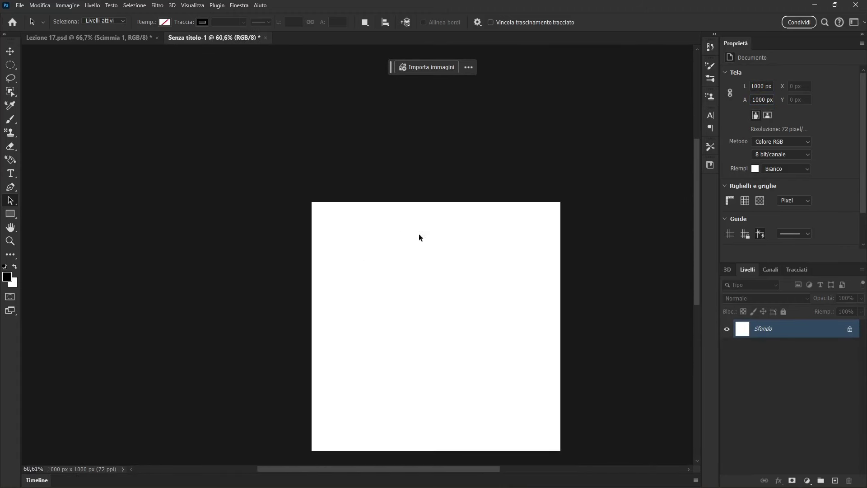
scroll(477, 386, "up", 1)
scroll(480, 388, "up", 1)
scroll(465, 398, "down", 1)
scroll(520, 370, "up", 1)
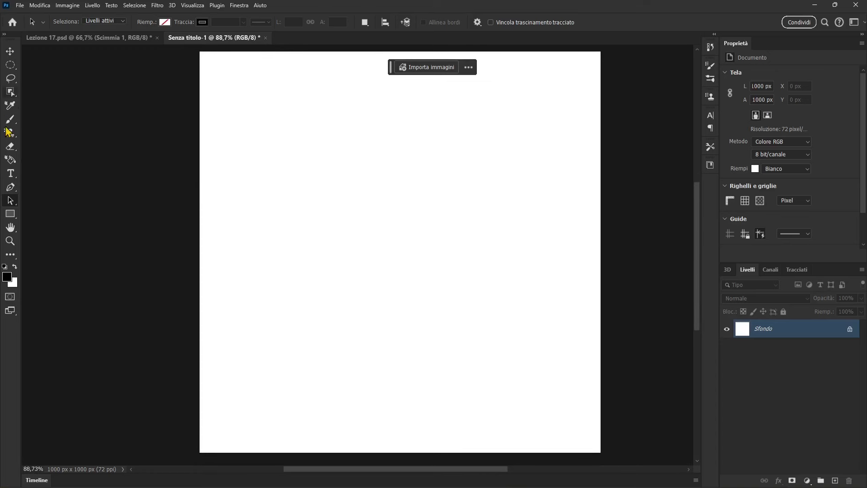
left_click(12, 179)
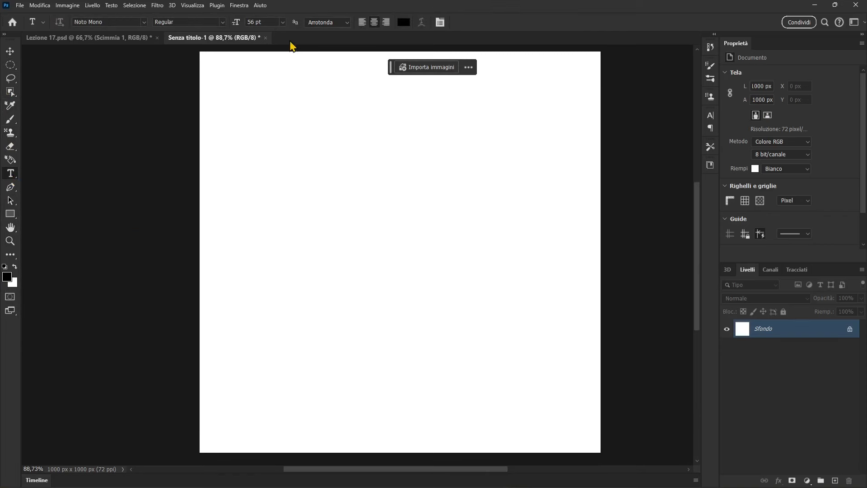
Step: Draw a text box and type 'GRAFICA 3D' on a single line
left_click_drag(239, 139, 563, 359)
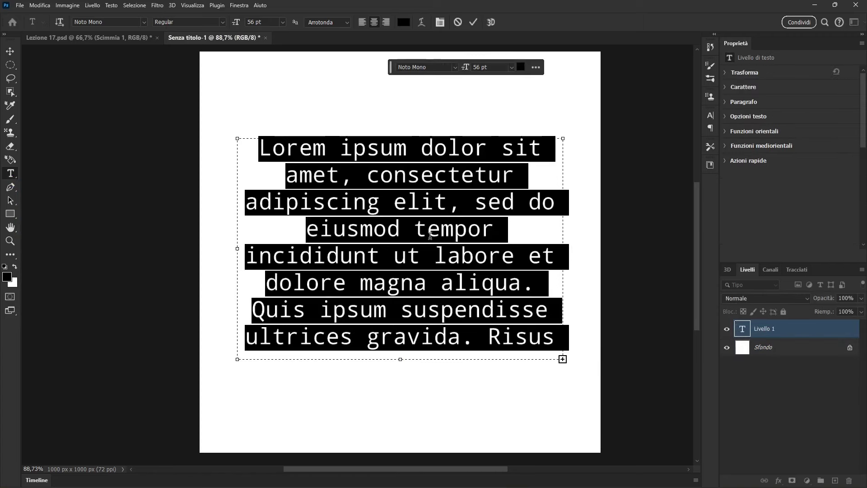
type("3D")
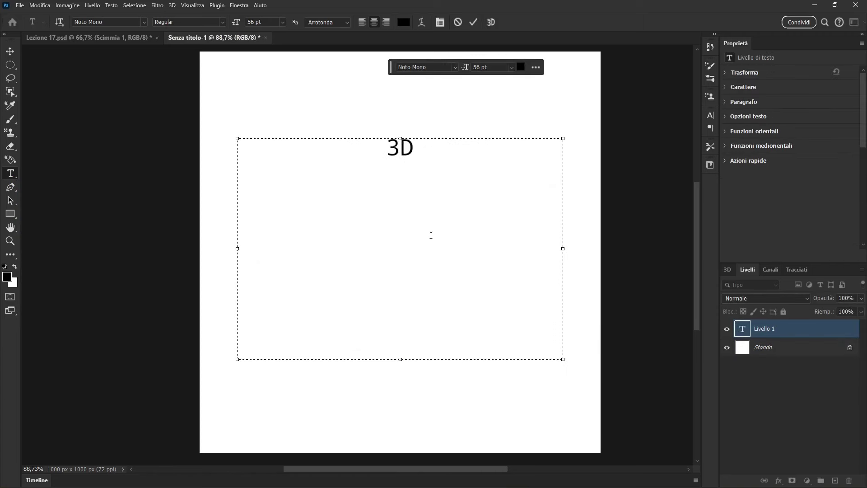
left_click_drag(430, 153, 334, 147)
left_click(372, 153)
type("G")
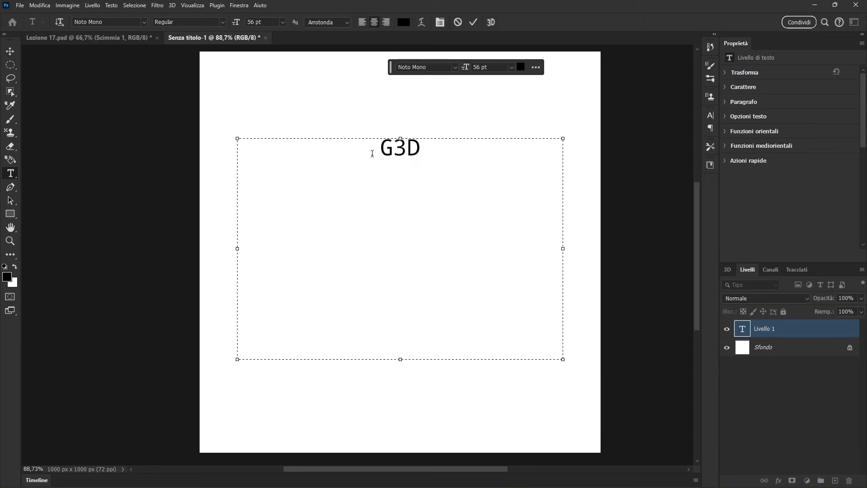
type("G")
key("BackSpace")
type("R")
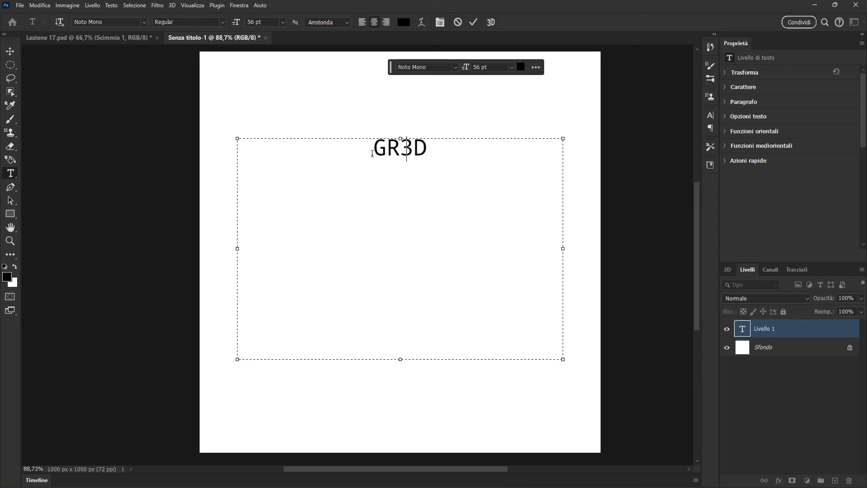
type("AFICA")
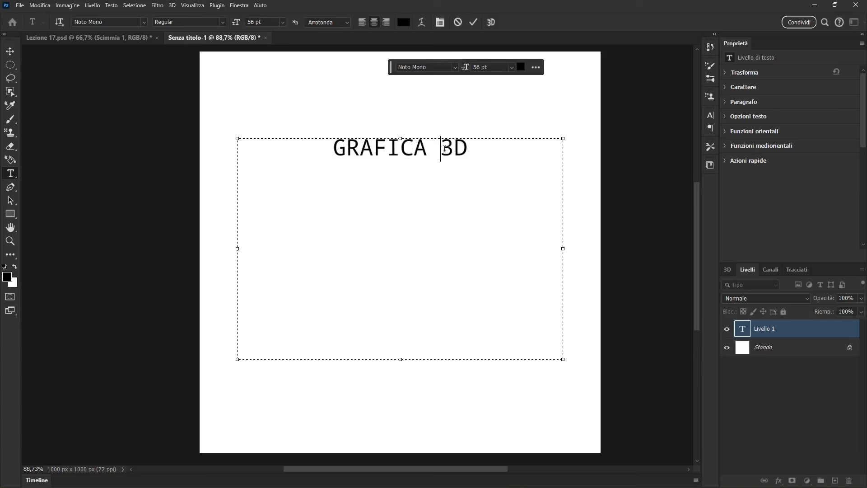
key("Return")
left_click_drag(421, 177, 383, 178)
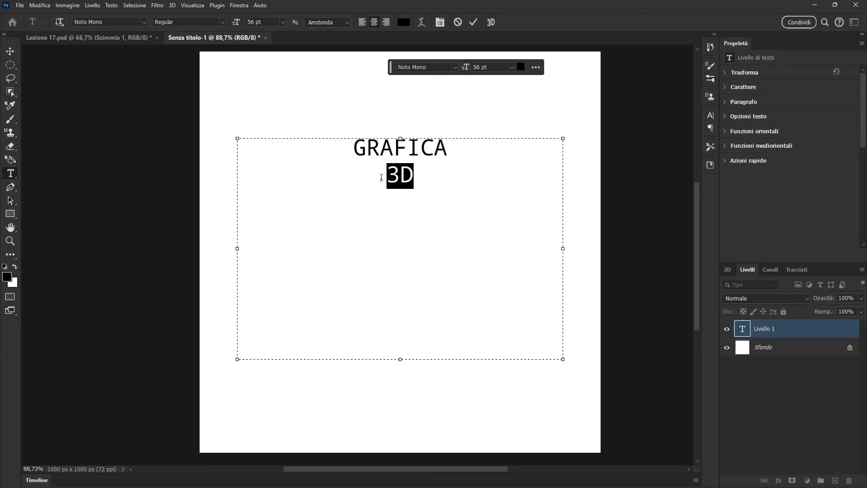
left_click(380, 179)
key("Delete")
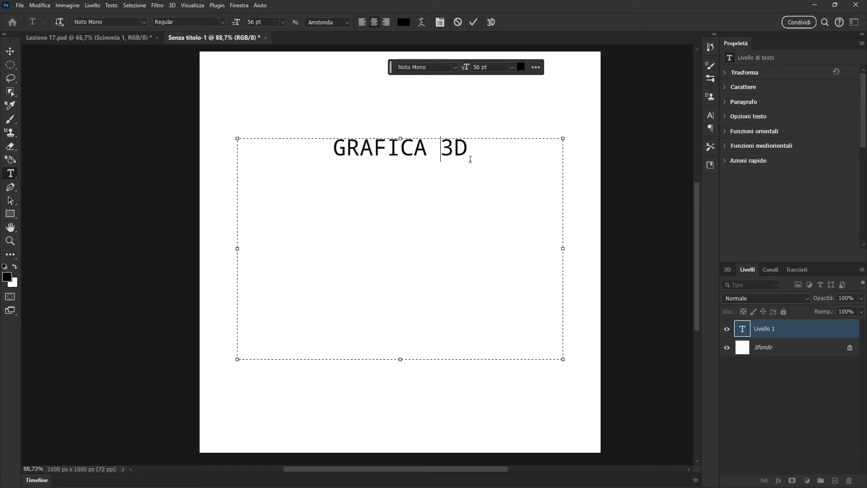
left_click_drag(470, 159, 293, 150)
Step: Set the GRAFICA 3D text to the Impact font at 150 pt
left_click(455, 68)
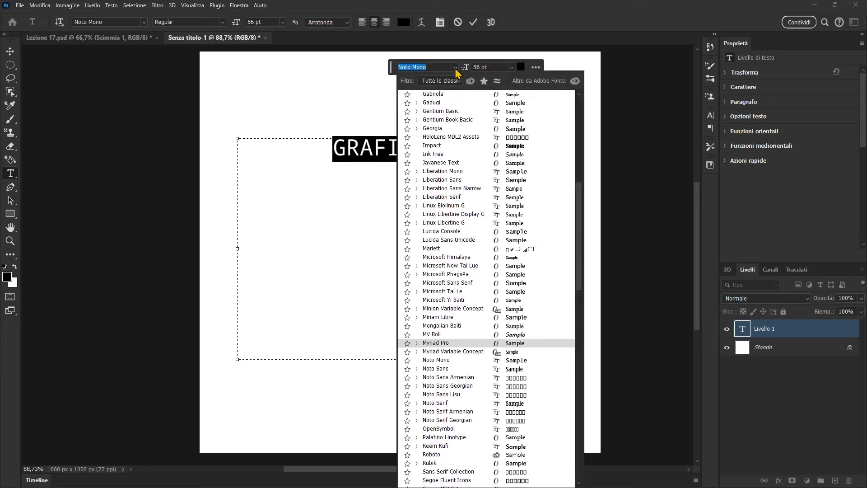
type("Impact")
scroll(542, 346, "down", 3)
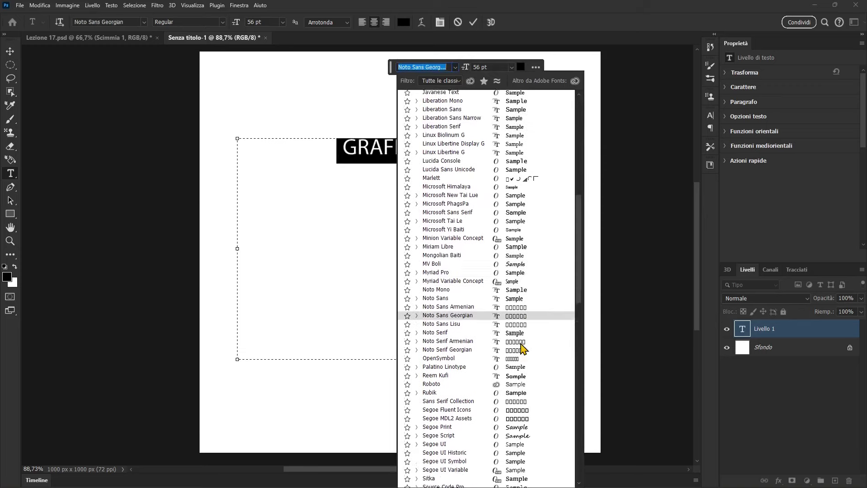
key("Down")
key("Down")
key("Down")
key("Down")
key("Down")
key("Down")
key("Down")
key("Down")
key("Down")
key("Down")
key("Down")
key("Down")
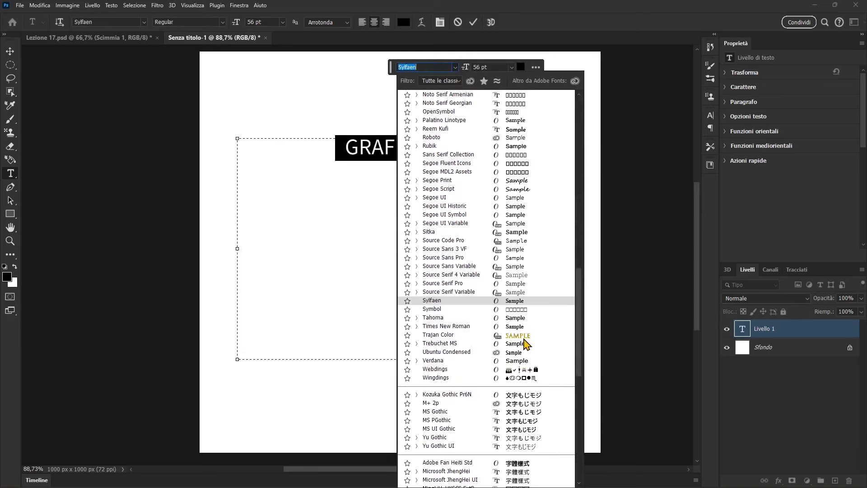
key("Down")
key("Down")
key("Down")
key("Down")
key("Down")
key("Down")
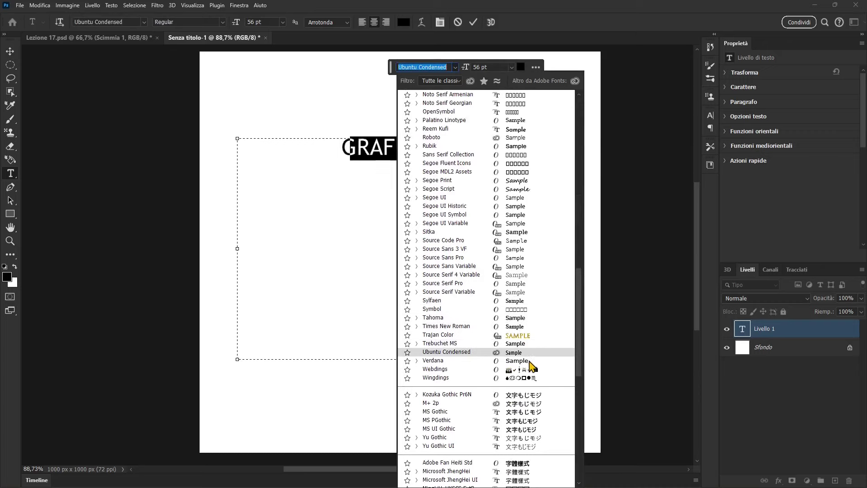
key("Down")
key("Down")
key("Down")
key("Down")
key("Down")
key("Down")
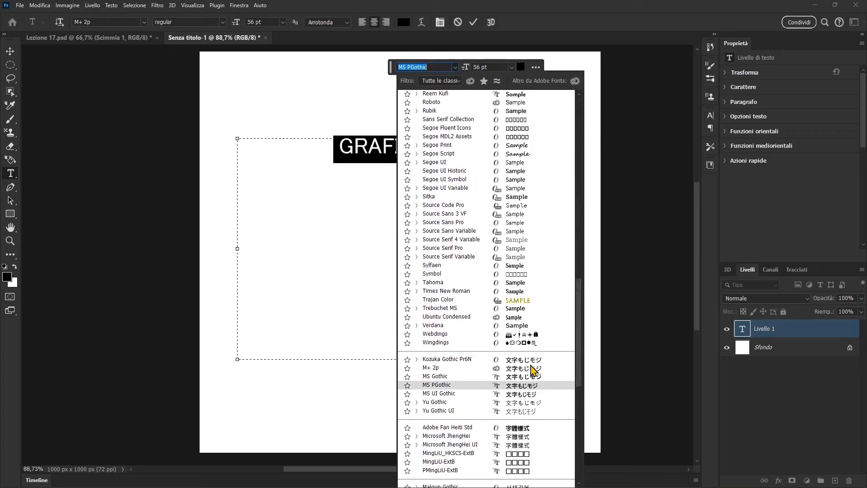
key("Up")
key("Up")
key("Up")
key("Up")
key("Up")
key("Up")
key("Up")
key("Up")
key("Up")
key("Up")
key("Up")
key("Up")
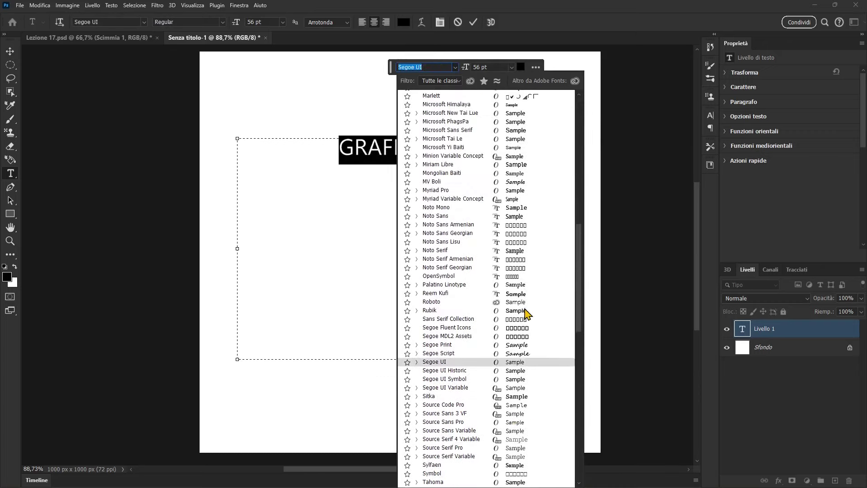
key("Up")
key("Up")
key("Up")
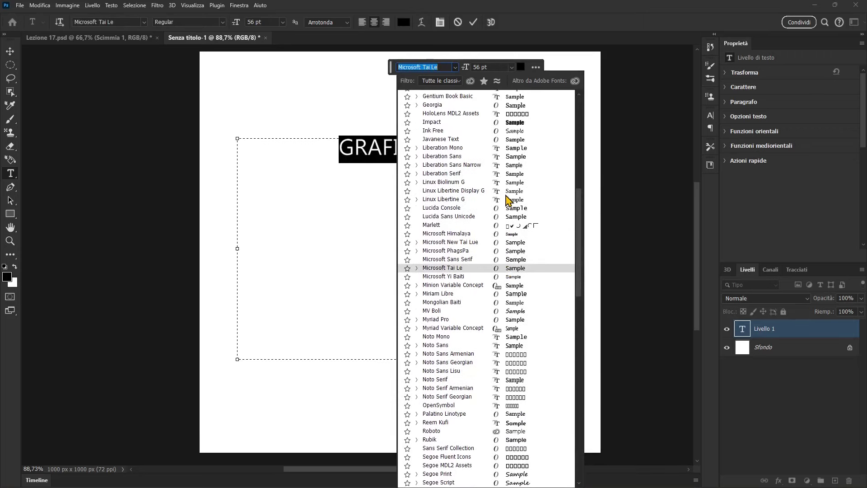
left_click(510, 123)
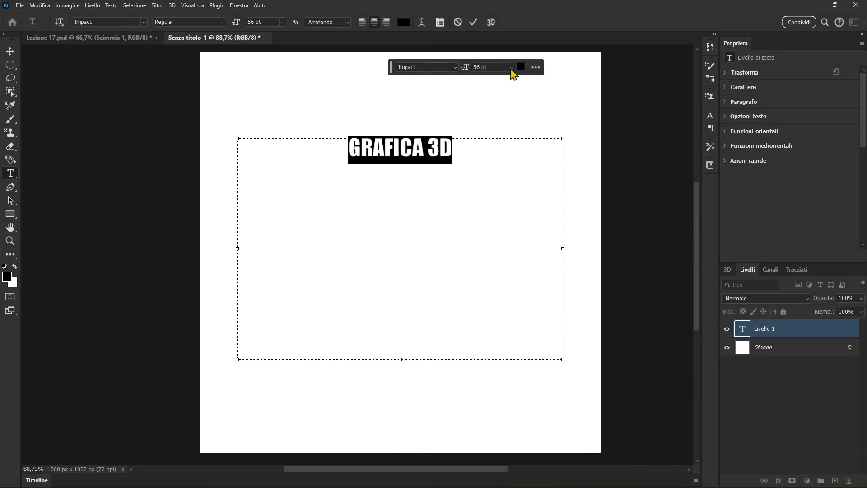
left_click(511, 68)
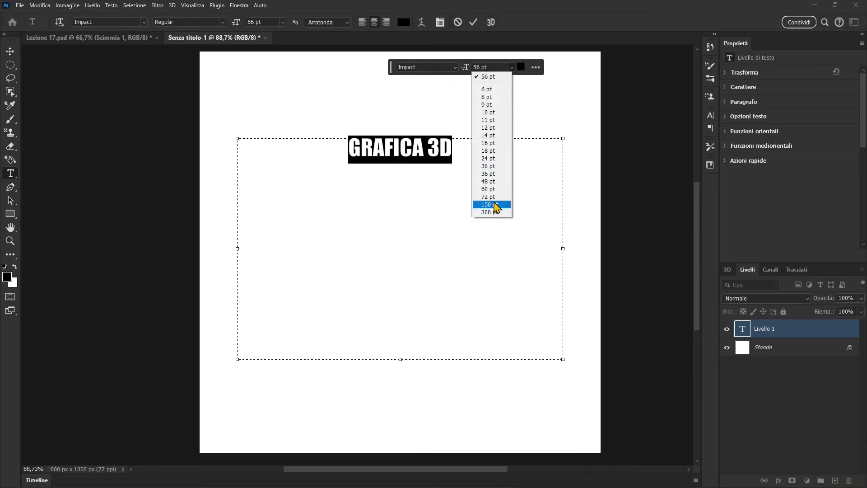
left_click(494, 205)
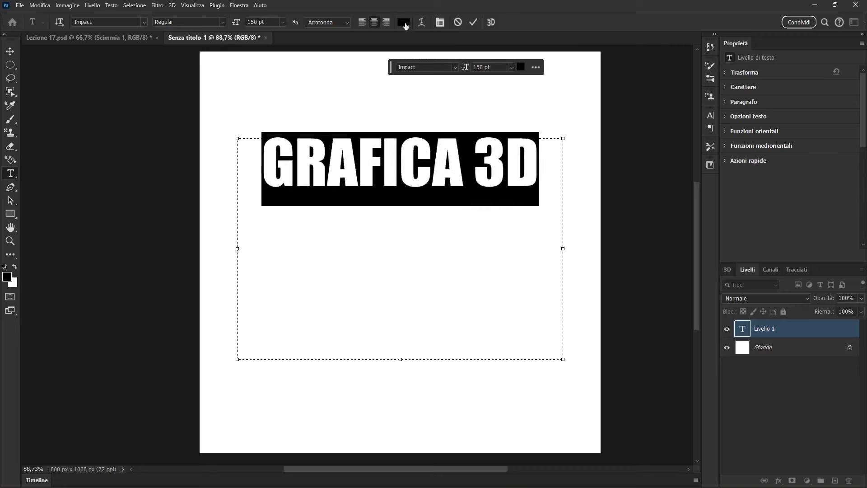
Step: Colour the GRAFICA 3D text bright green #0fea85 in the Color Picker
left_click(404, 24)
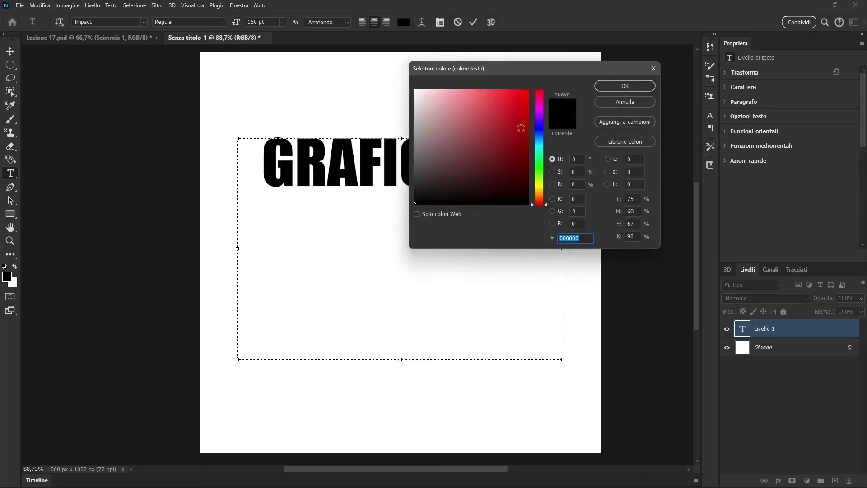
left_click(539, 142)
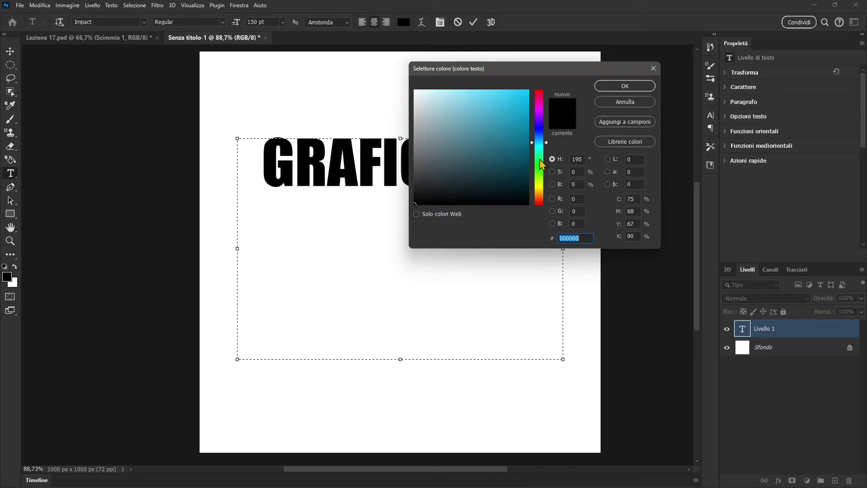
left_click_drag(542, 165, 540, 156)
left_click(521, 99)
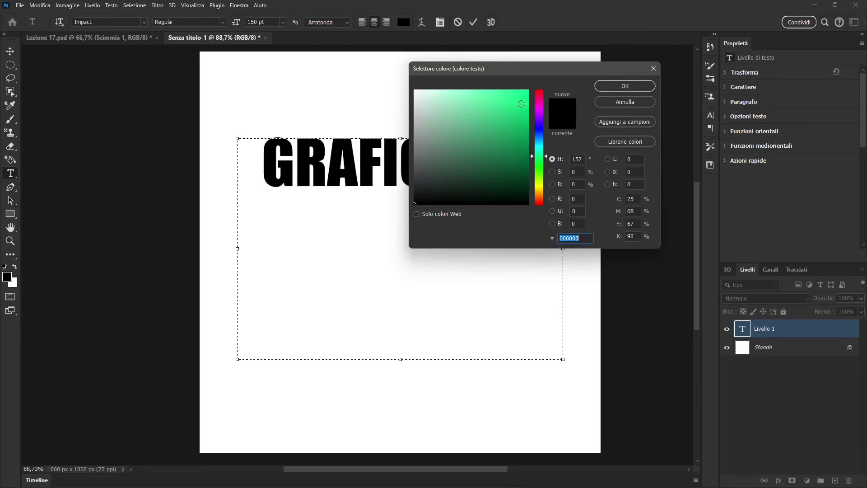
left_click(617, 88)
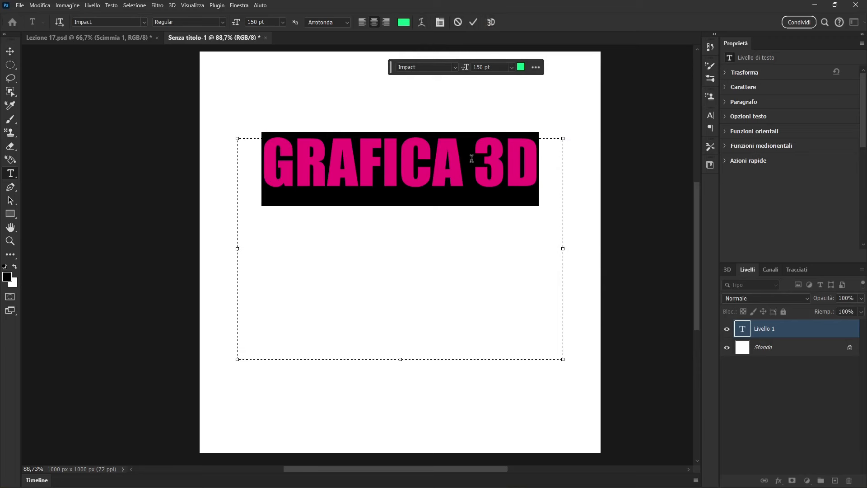
Step: Try arc, lower-arc and Arcata warp styles on the text, varying the bend
left_click(420, 27)
left_click(409, 129)
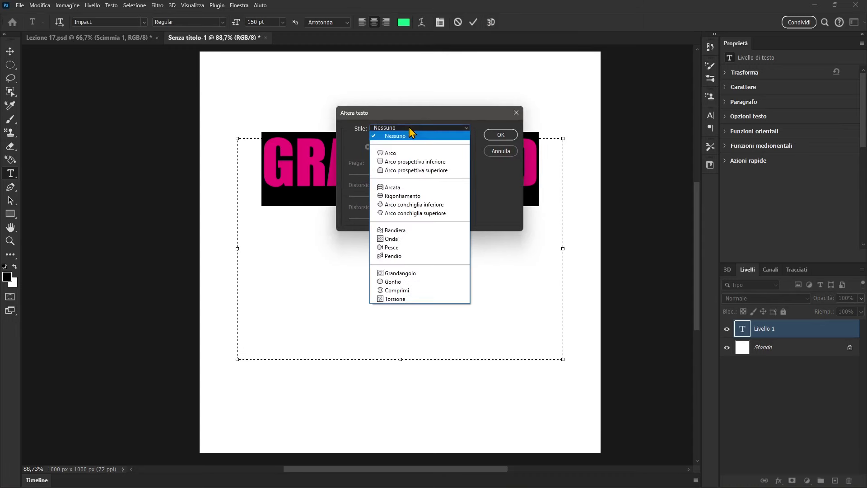
left_click(412, 161)
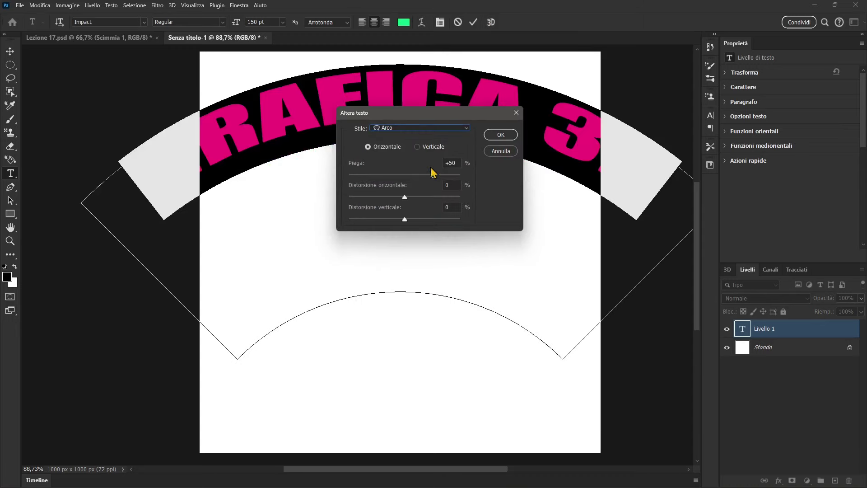
left_click_drag(433, 175, 405, 176)
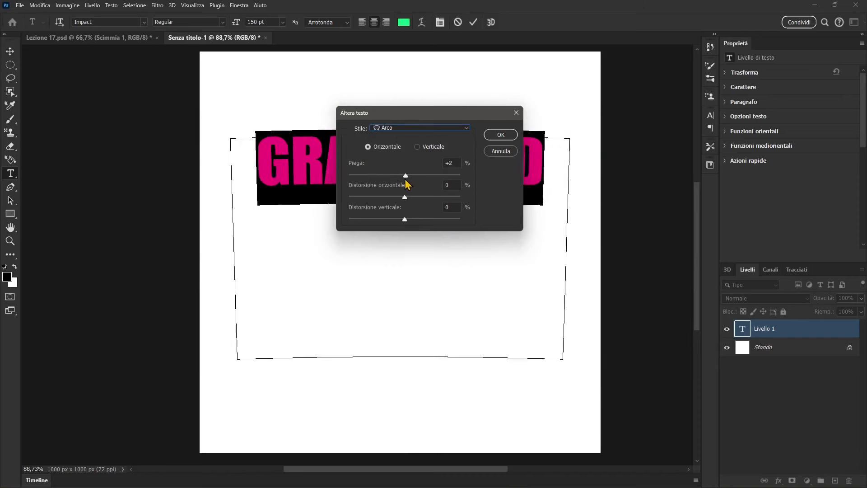
left_click(393, 128)
left_click(395, 164)
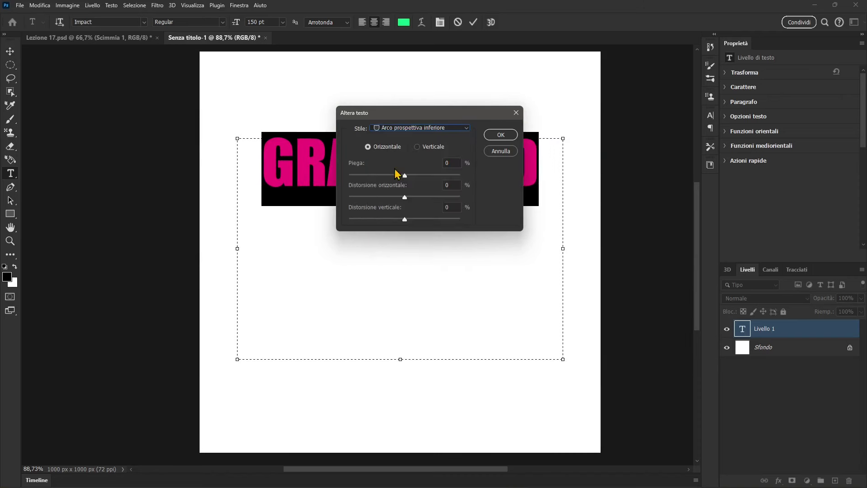
left_click_drag(405, 176, 414, 176)
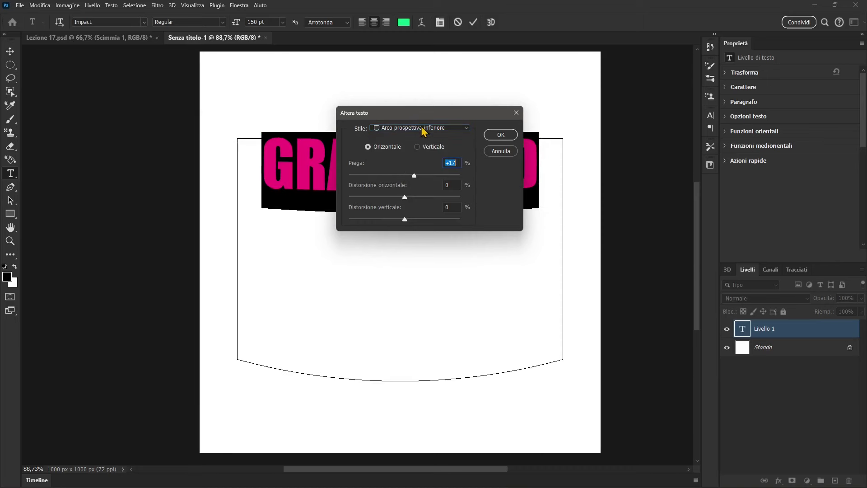
mouse_move(426, 117)
left_mouse_down()
mouse_move(589, 136)
mouse_move(634, 113)
mouse_move(658, 112)
left_mouse_up()
left_click(660, 122)
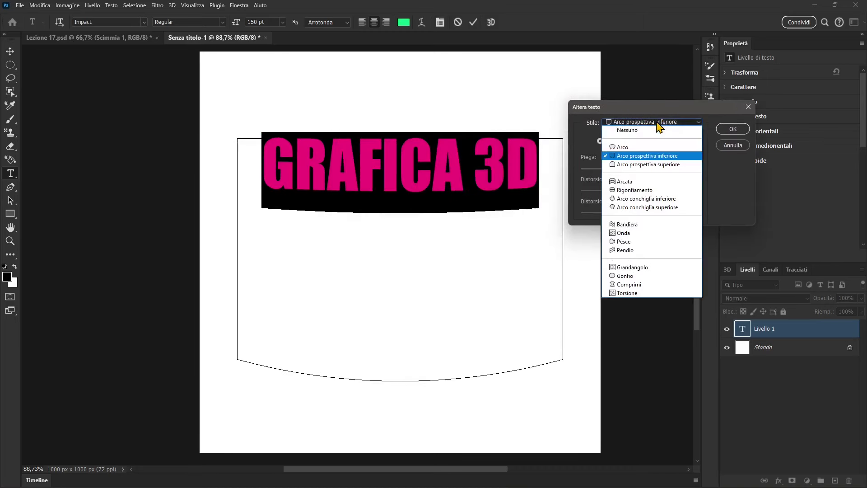
left_click(632, 172)
mouse_move(646, 169)
left_mouse_down()
mouse_move(633, 172)
mouse_move(644, 174)
left_mouse_up()
Step: Try Rigonfiamento horizontal and vertical, then settle on Grandangolo with +21% bend
left_click(641, 122)
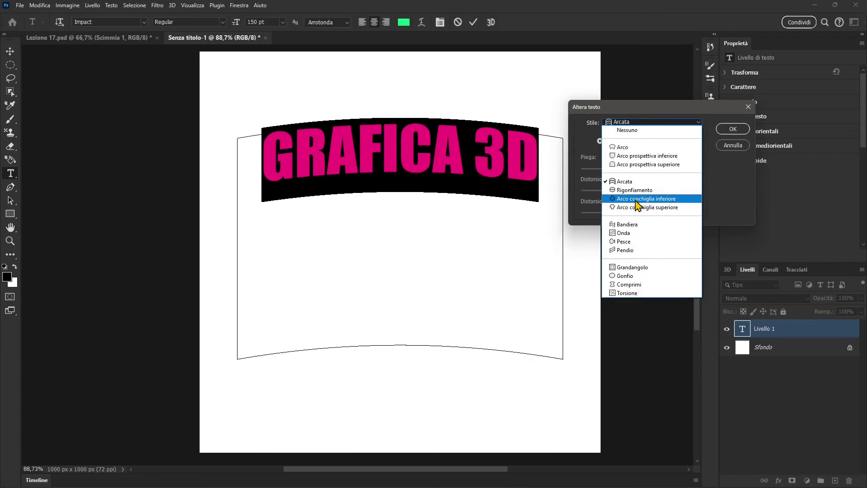
left_click(640, 190)
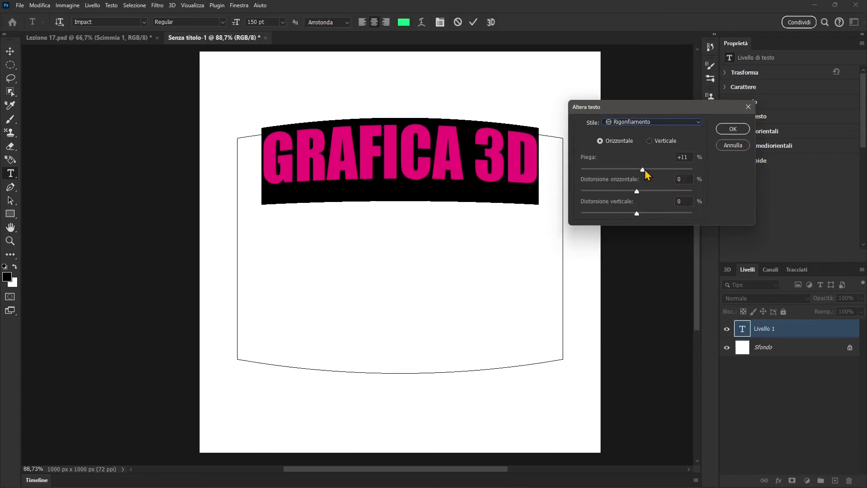
mouse_move(644, 170)
left_mouse_down()
mouse_move(657, 172)
mouse_move(638, 174)
mouse_move(650, 176)
left_mouse_up()
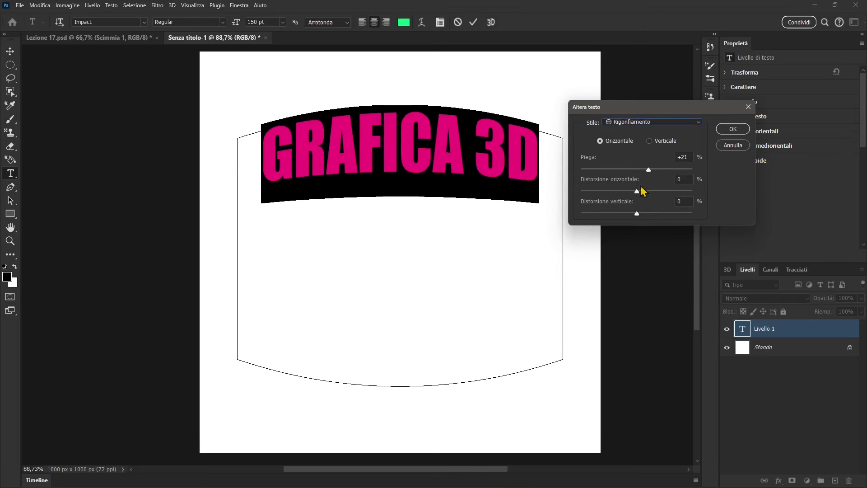
left_click(651, 142)
left_click(600, 141)
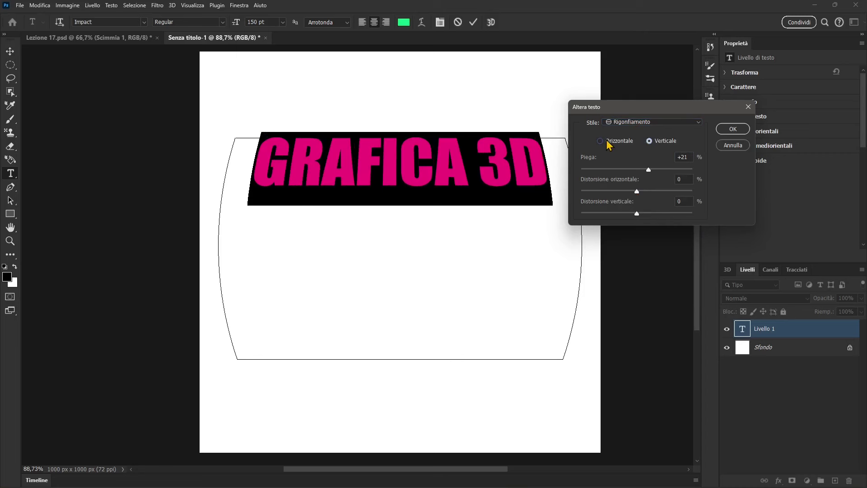
left_click(630, 122)
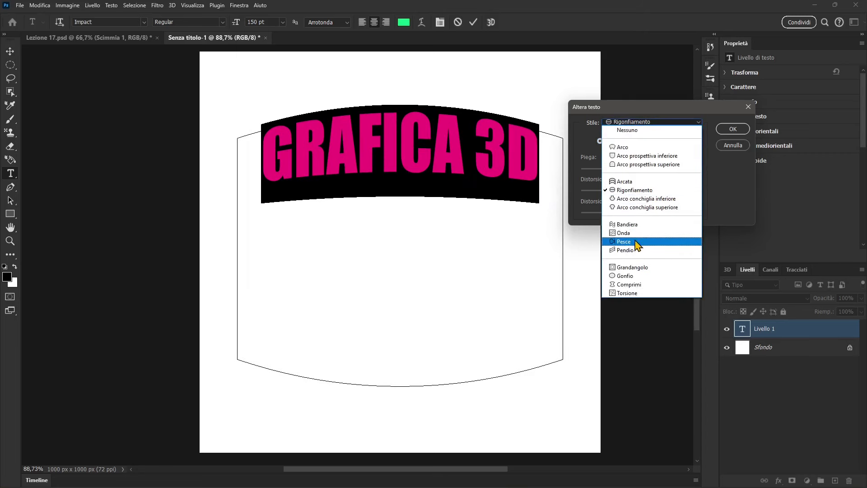
left_click(628, 267)
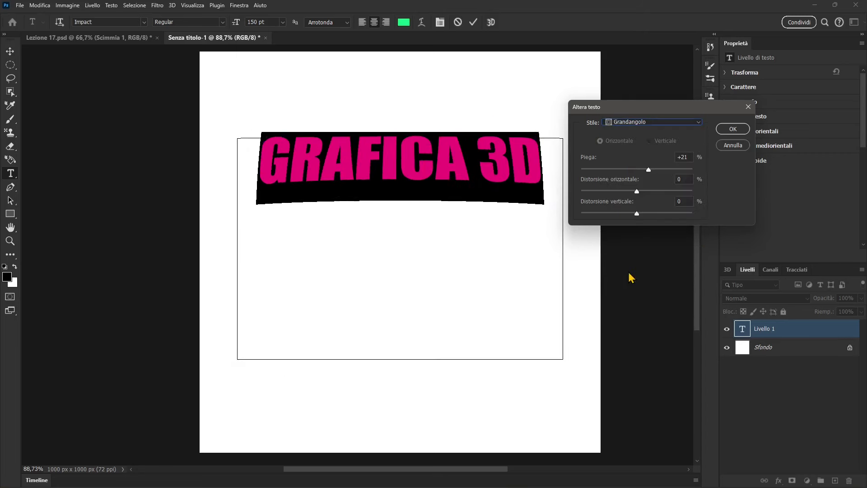
mouse_move(649, 170)
left_mouse_down()
mouse_move(608, 177)
mouse_move(649, 181)
left_mouse_up()
Step: Apply the warp and extrude GRAFICA 3D into a 3D layer, back in Livelli
left_click(732, 130)
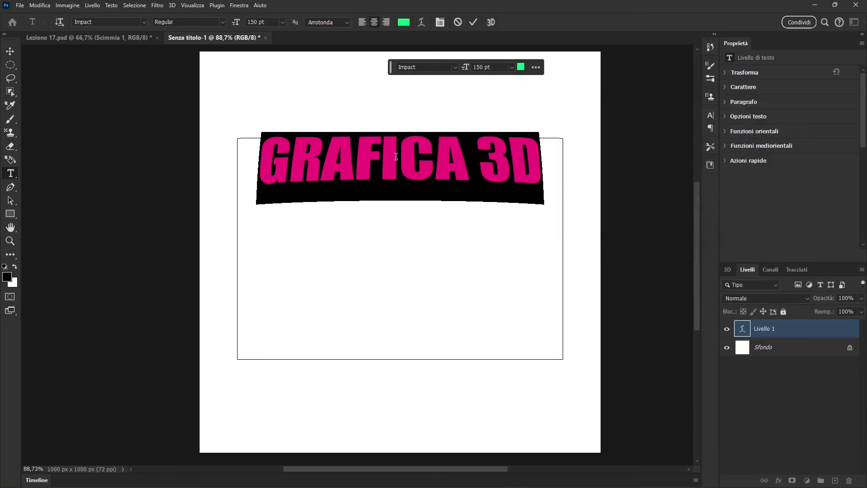
left_click(491, 23)
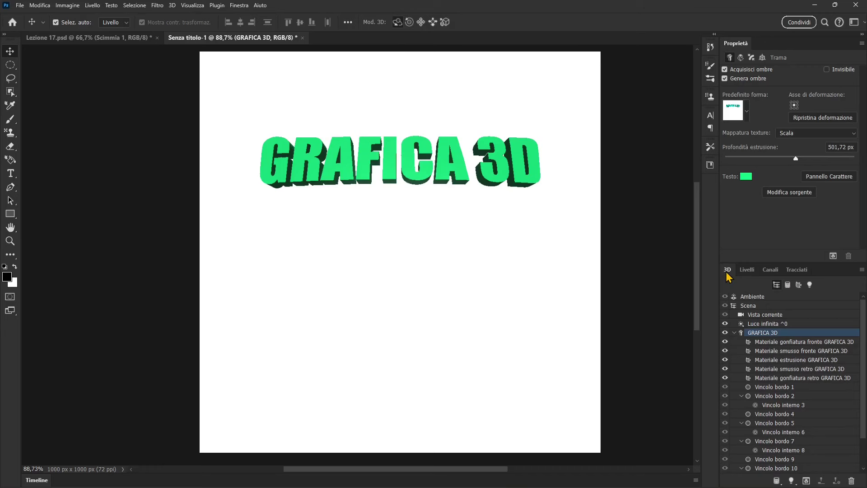
left_click(747, 270)
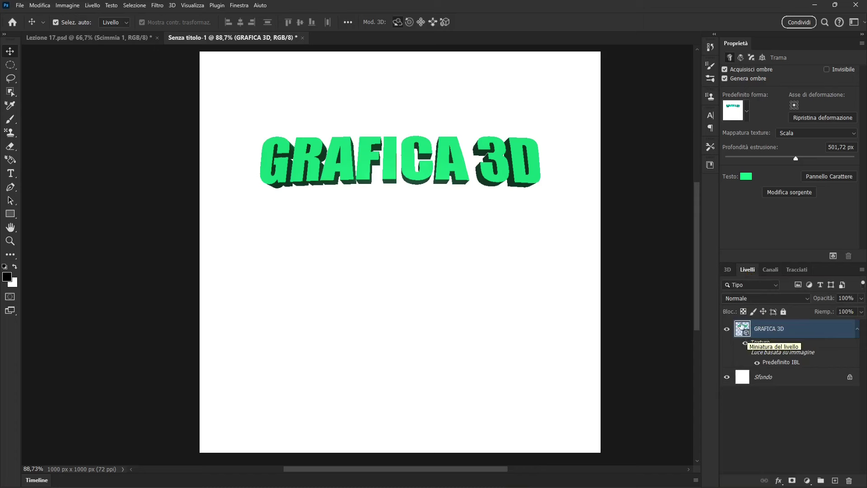
Step: Rasterize the GRAFICA 3D layer with Rasterizza livello
right_click(795, 329)
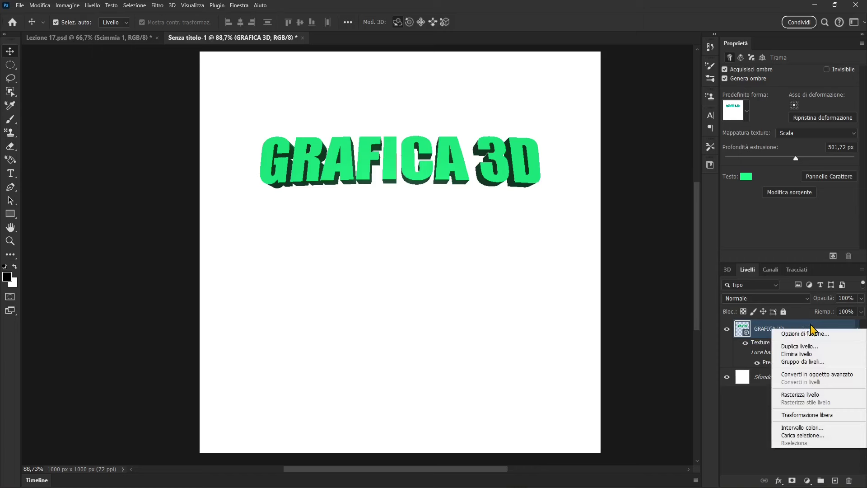
left_click(763, 434)
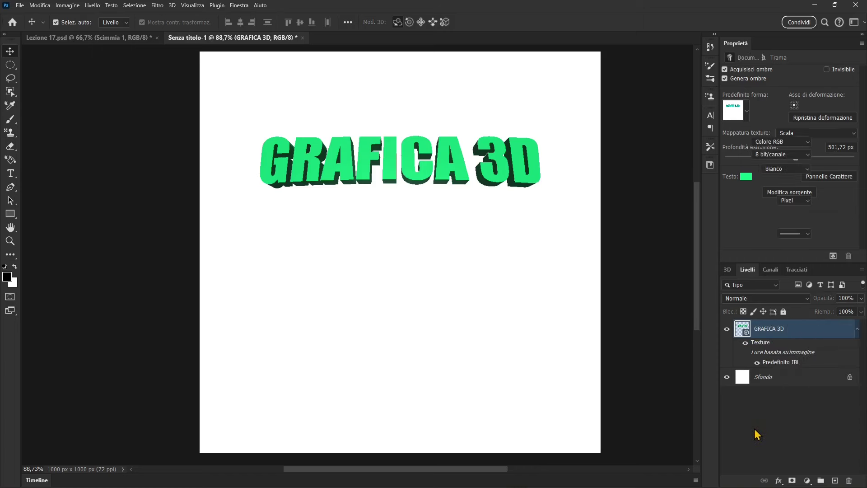
right_click(792, 334)
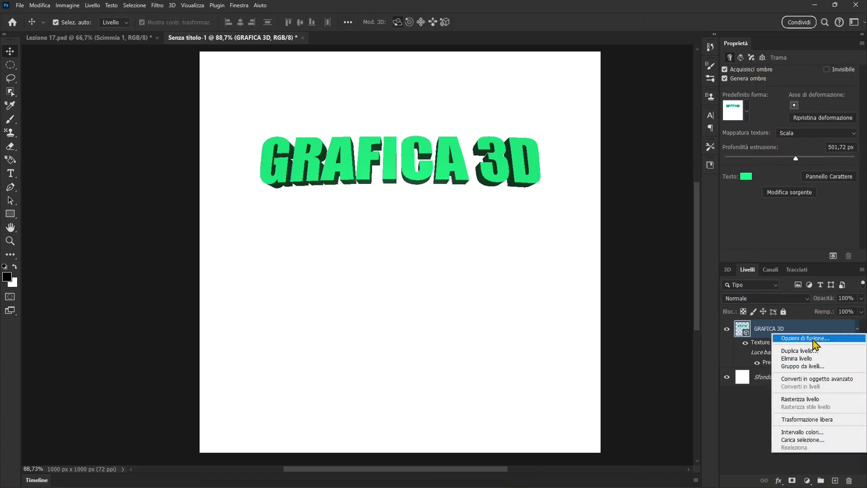
left_click(803, 404)
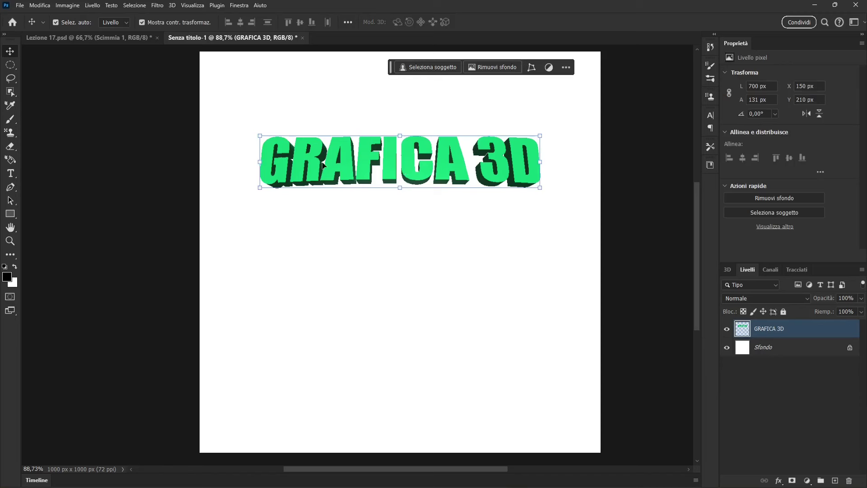
Step: Test the Eraser on the GRAFICA lettering, then undo the erase strokes
left_click(11, 147)
mouse_move(277, 167)
left_mouse_down()
mouse_move(397, 174)
mouse_move(422, 198)
left_mouse_up()
key("ctrl+z")
key("r")
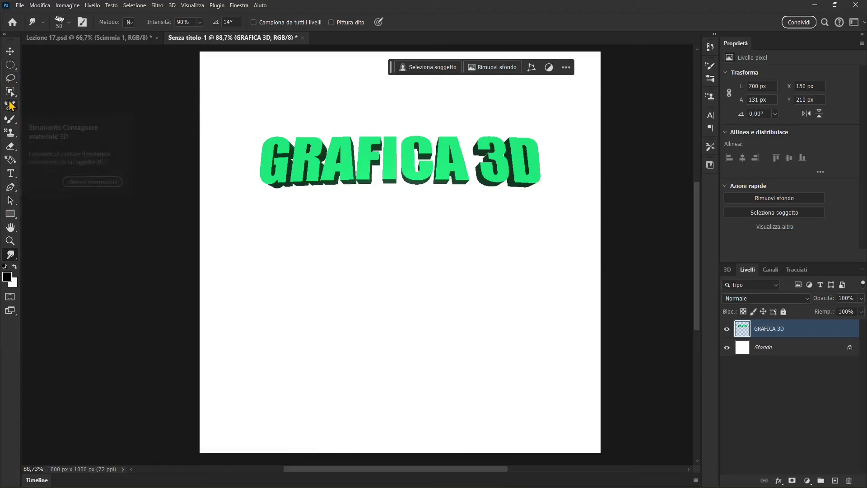
Step: Trial-smudge the green letters with Sfumino and a soft round brush, then undo the strokes
right_click(11, 255)
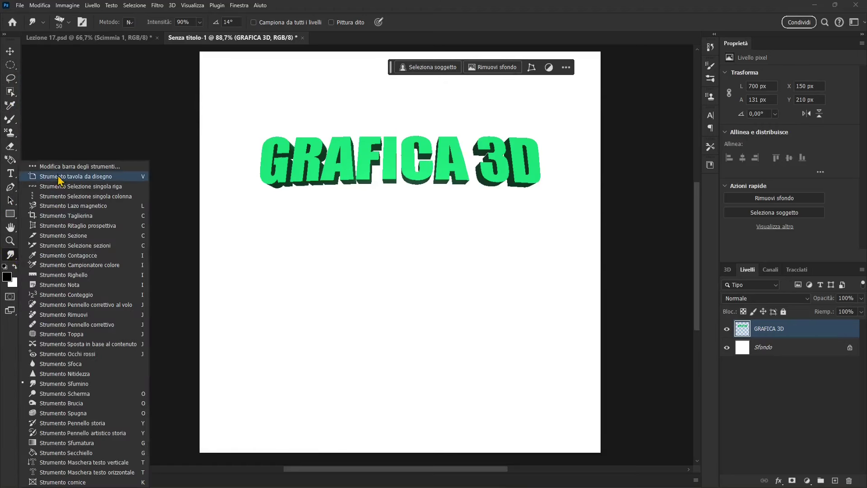
left_click(11, 255)
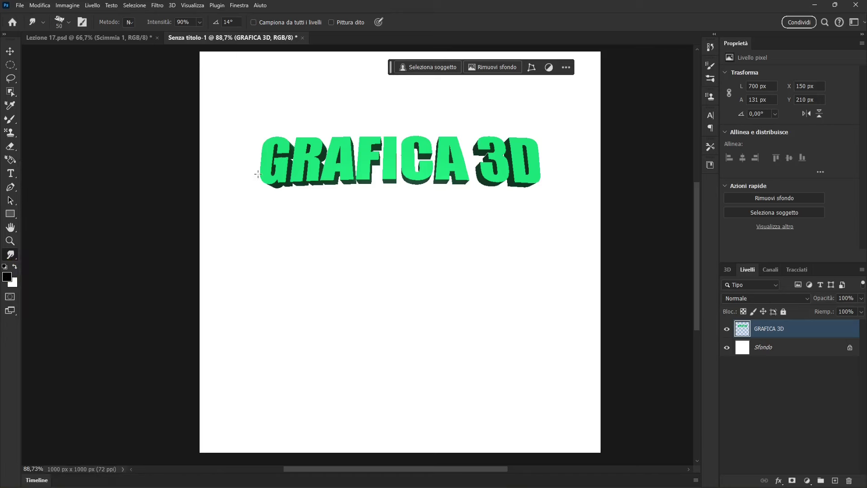
mouse_move(253, 176)
left_mouse_down()
mouse_move(338, 148)
mouse_move(375, 154)
left_mouse_up()
left_click(68, 22)
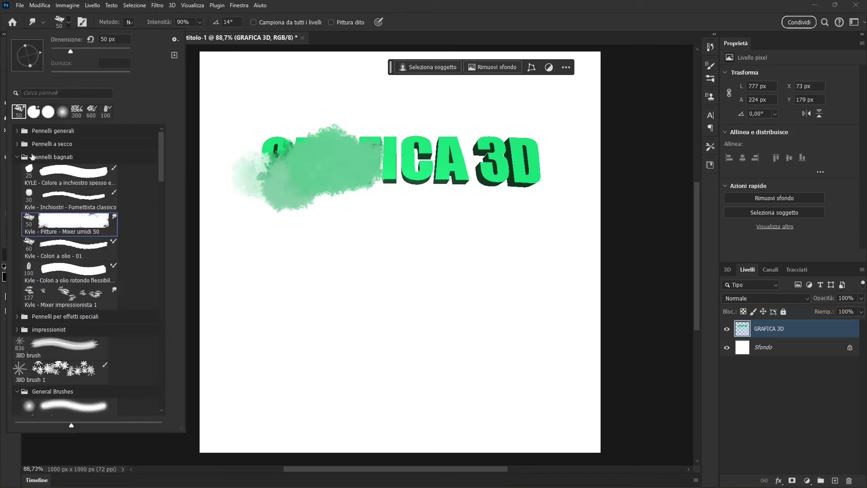
left_click(51, 131)
left_click(18, 131)
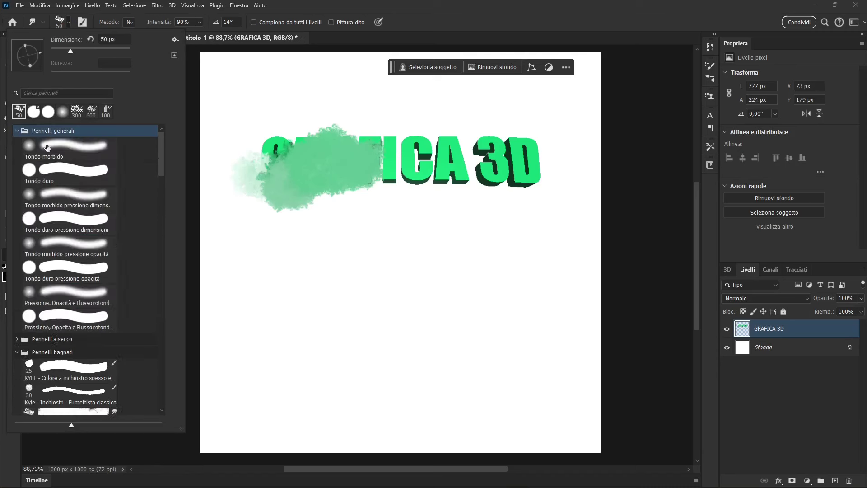
double_click(52, 147)
mouse_move(451, 178)
left_mouse_down()
mouse_move(533, 162)
mouse_move(372, 144)
left_mouse_up()
key("ctrl+z")
key("ctrl+z")
key("ctrl+z")
key("ctrl+z")
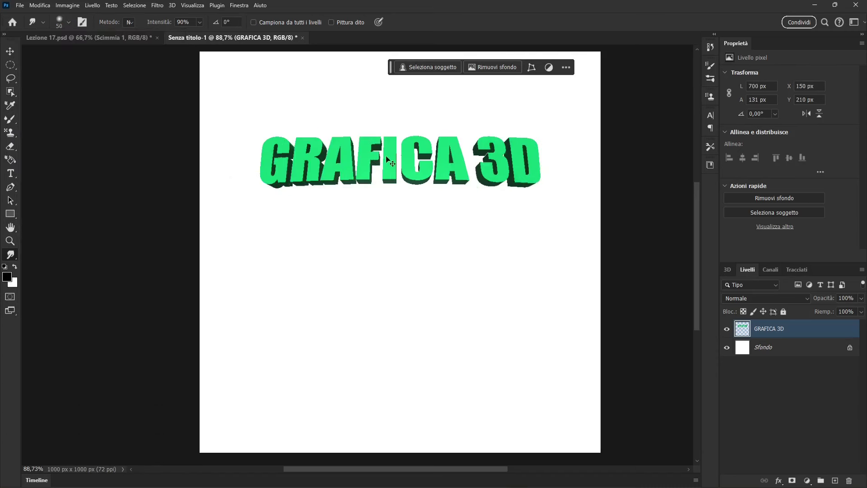
key("ctrl+z")
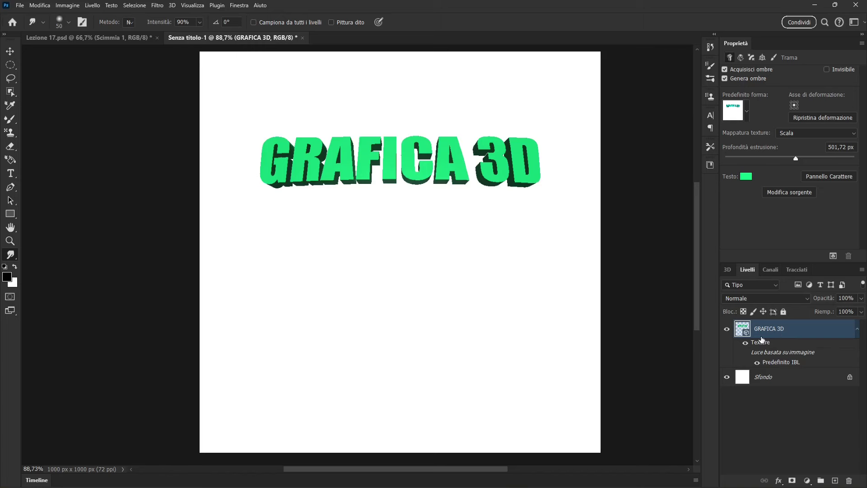
Step: Browse Scena, Ambiente and the GRAFICA 3D mesh in the 3D panel, ending on Vista corrente's 67 mm camera
left_click(728, 270)
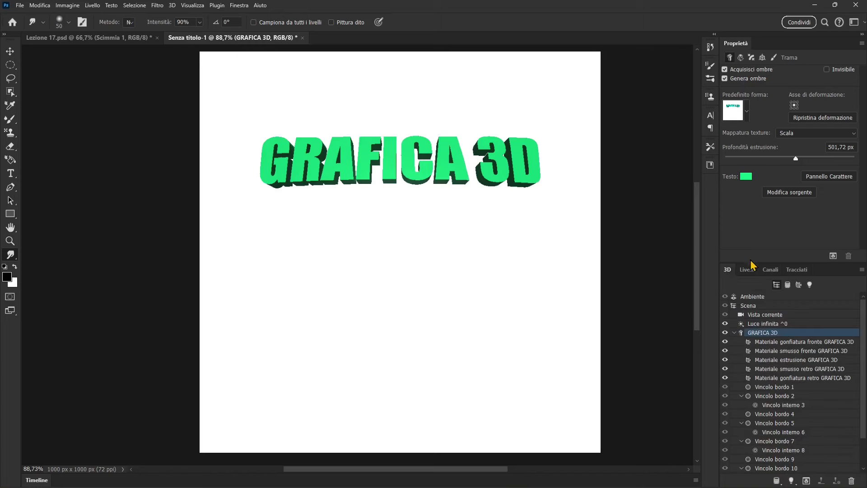
left_click_drag(751, 262, 751, 217)
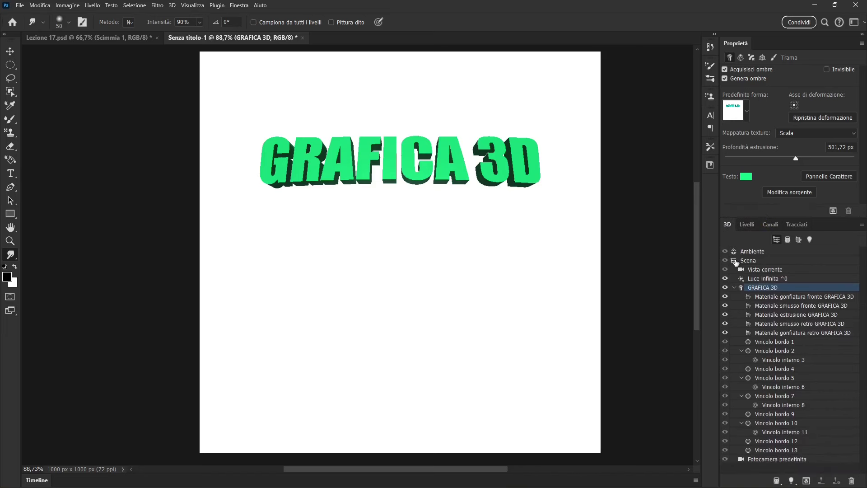
left_click(744, 262)
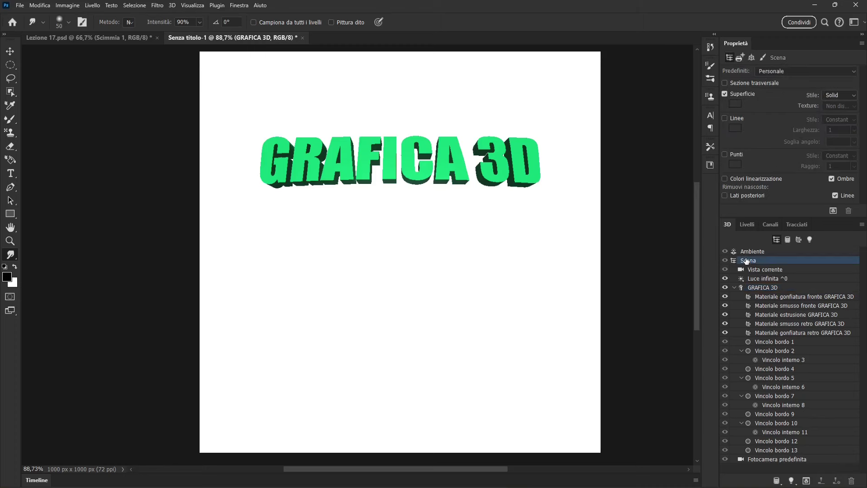
left_click(751, 252)
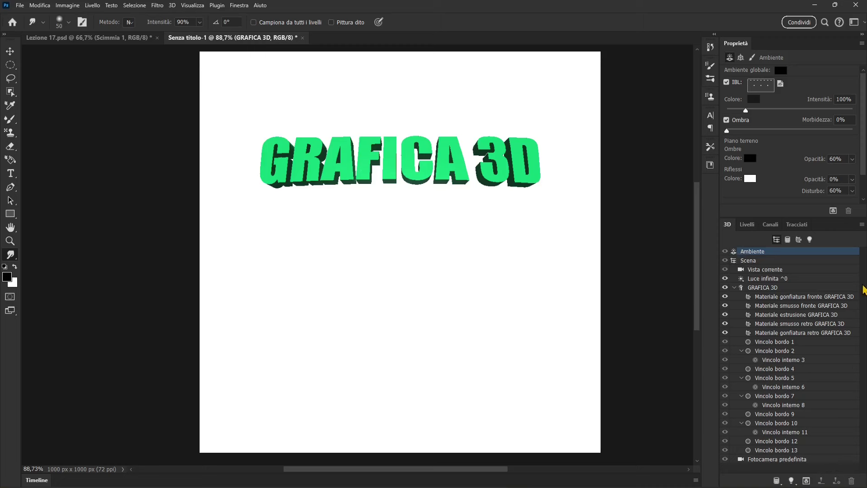
left_click(755, 289)
left_click(736, 287)
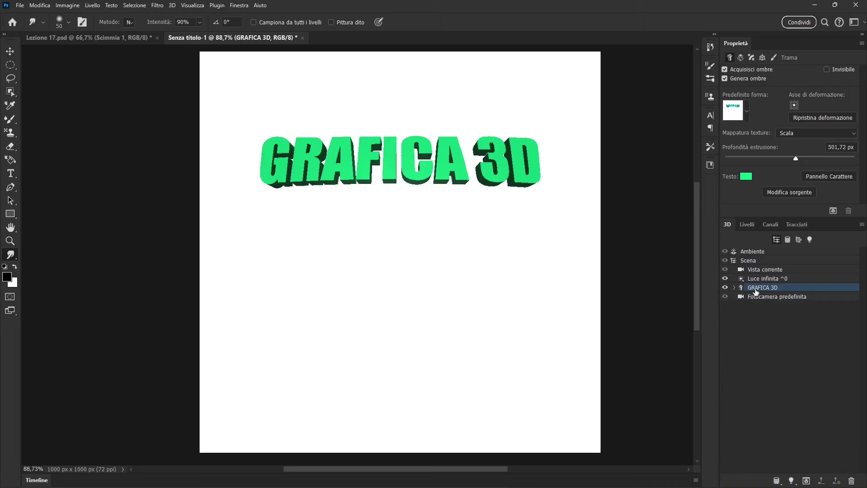
left_click(746, 253)
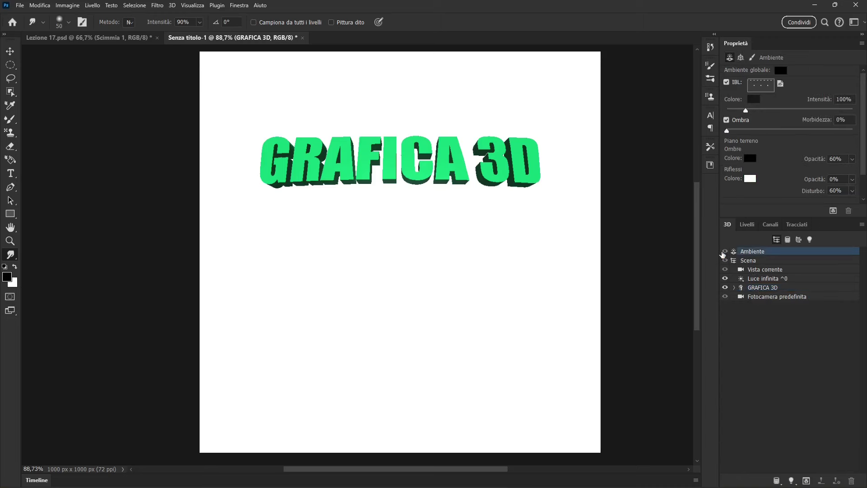
left_click(747, 262)
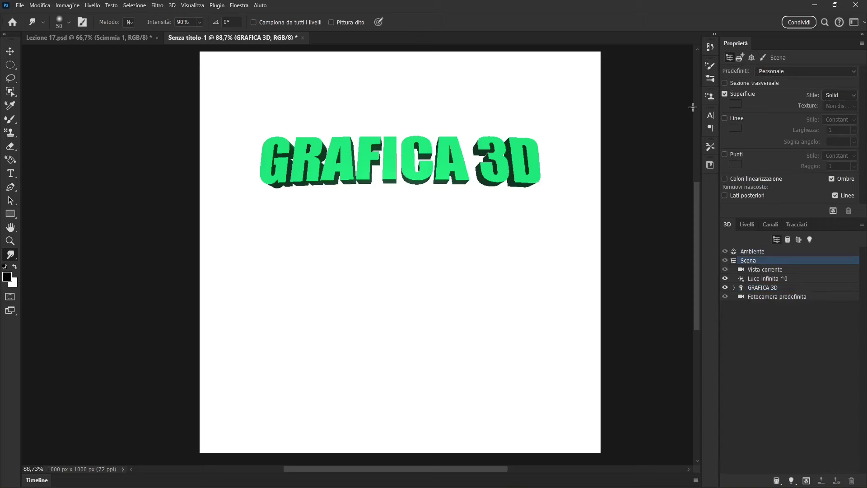
left_click(749, 269)
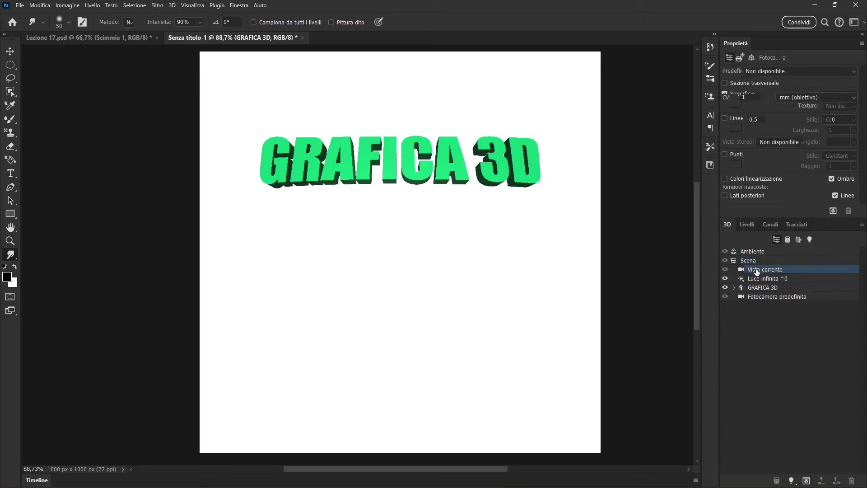